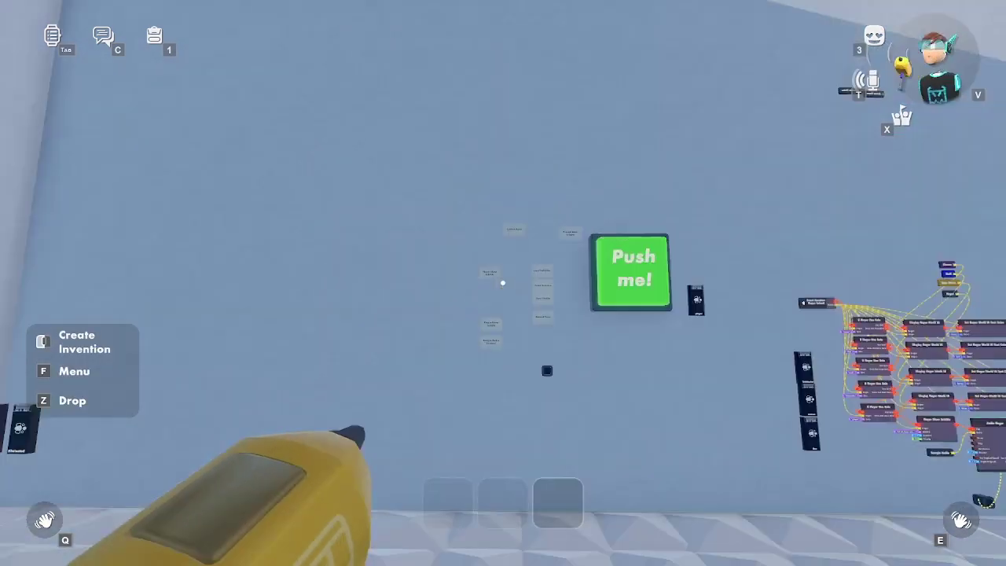
# - Spawn the server announcement invention against the blue wall
pyautogui.press('w')
pyautogui.press('w')
pyautogui.click(503, 283)
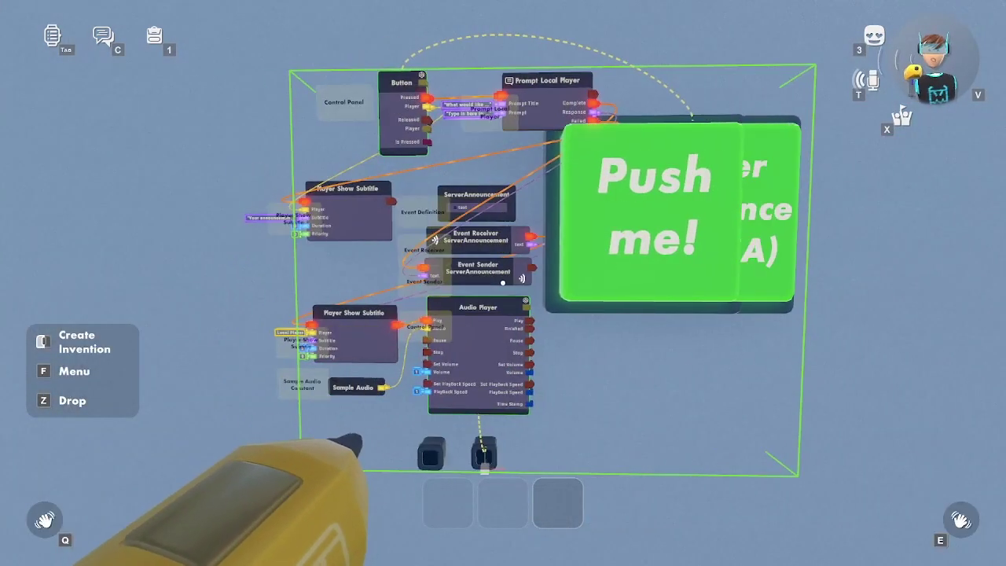
# - Delete the spawned announcement invention from the wall
pyautogui.press('s')
pyautogui.press('f')
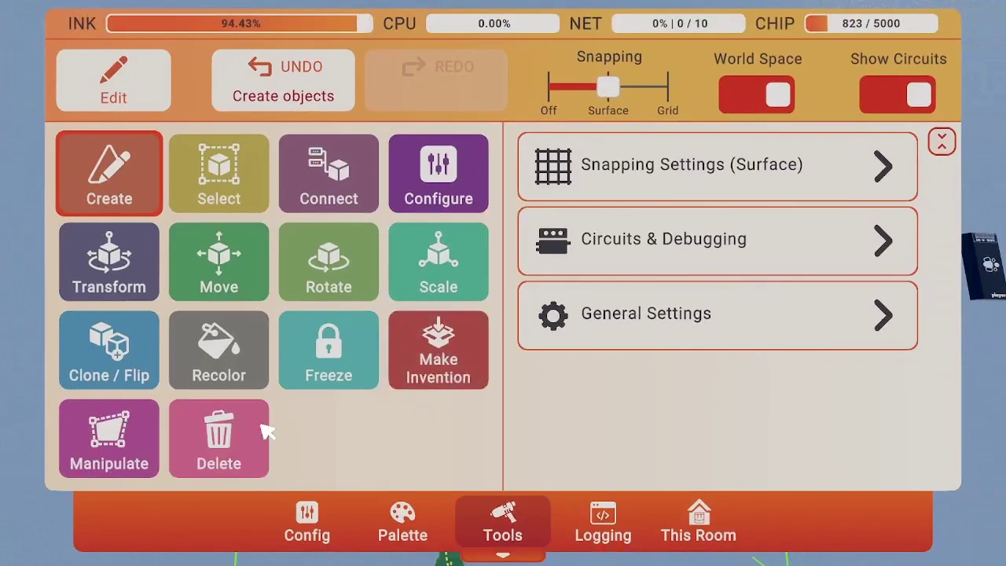
pyautogui.click(218, 437)
pyautogui.click(504, 283)
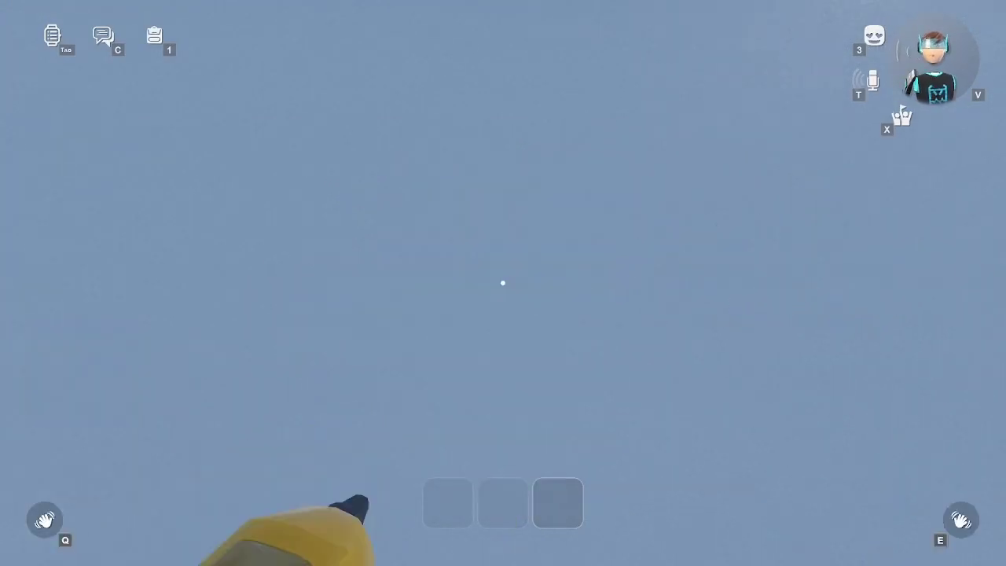
# - Search the object palette for "event" and place an Event Definition chip on the empty wall
pyautogui.press('1')
pyautogui.click(393, 434)
pyautogui.press('f')
pyautogui.click(425, 529)
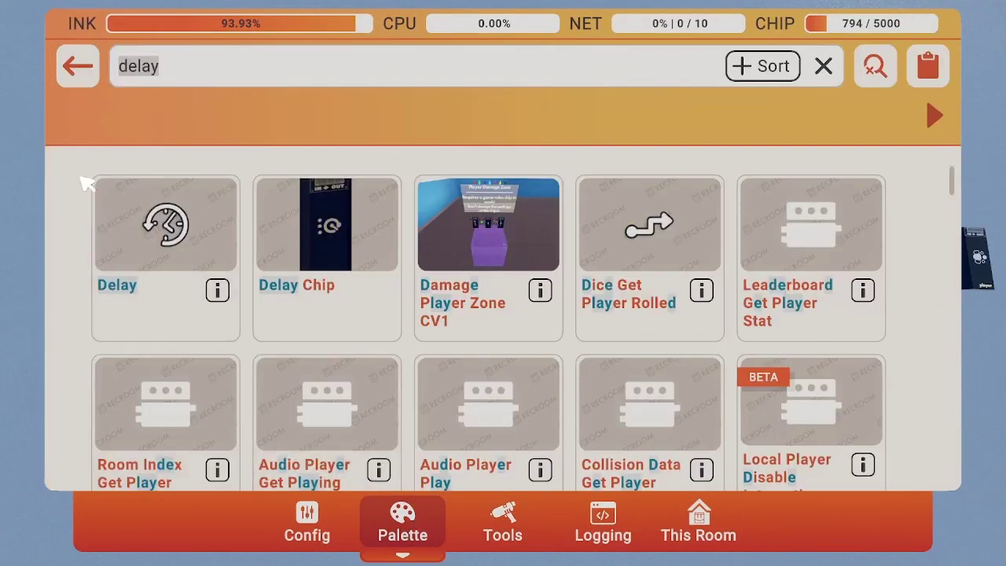
pyautogui.click(77, 69)
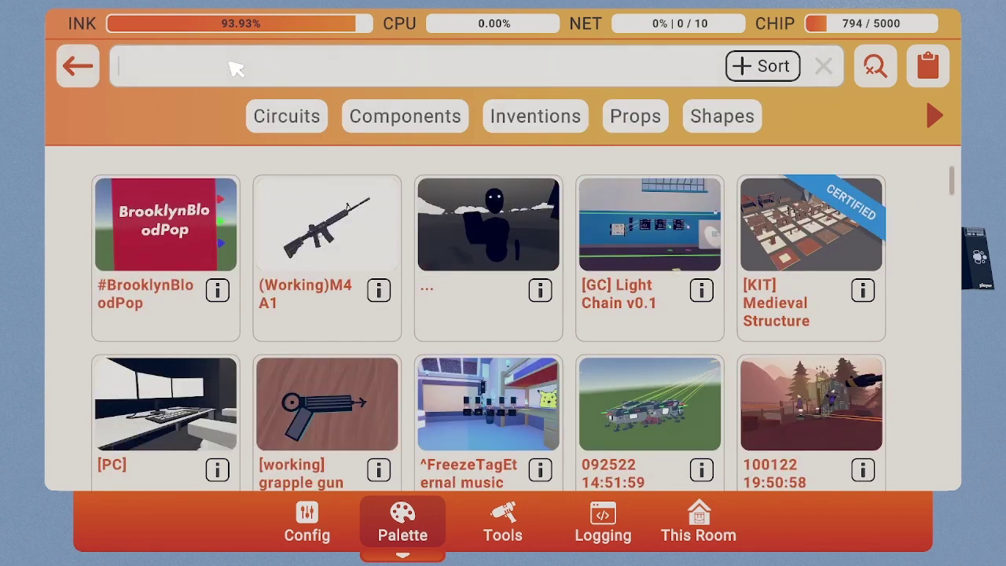
pyautogui.write('event')
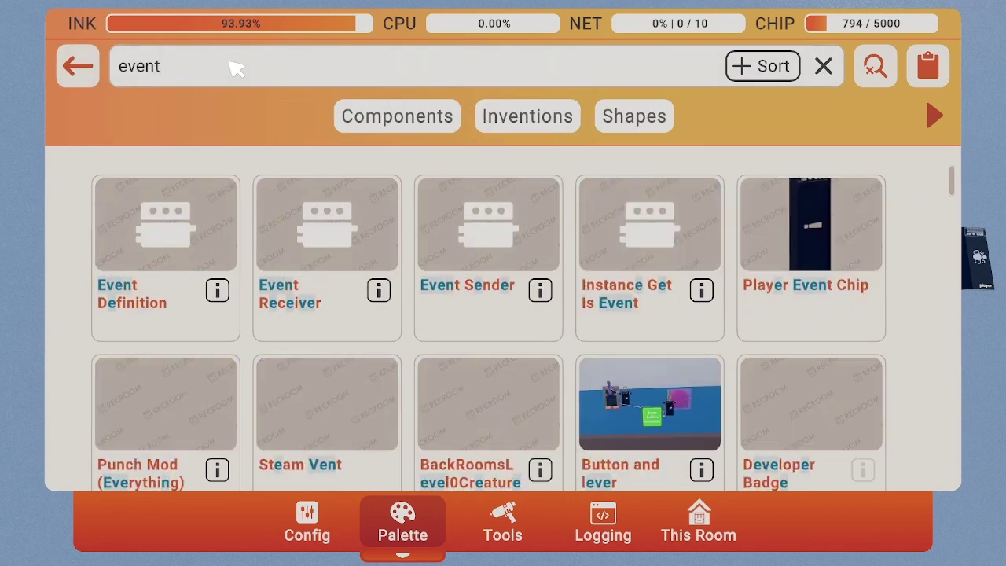
pyautogui.click(186, 244)
# - Place an Event Receiver chip and an Event Sender chip below the Event Definition
pyautogui.press('f')
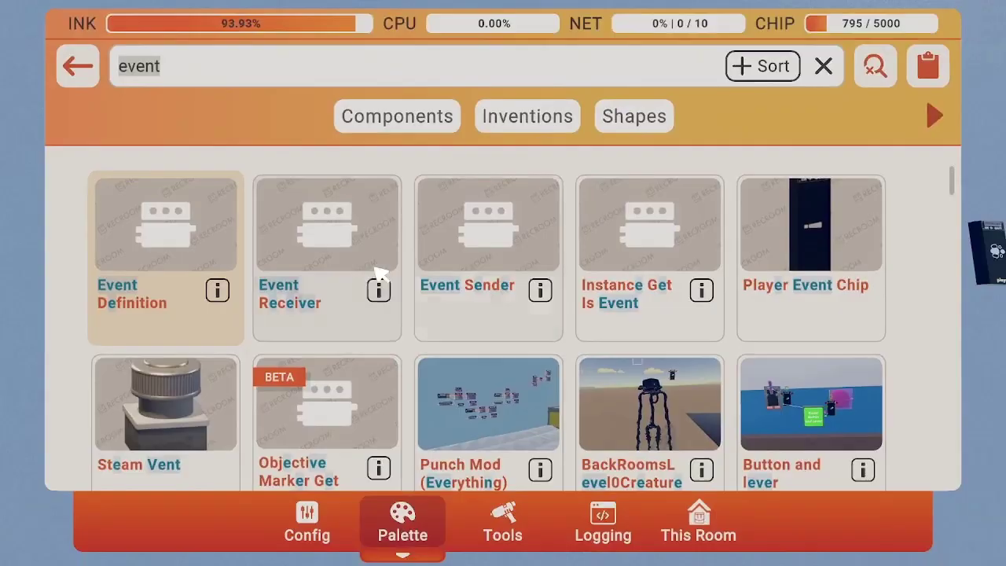
pyautogui.click(371, 273)
pyautogui.press('f')
pyautogui.click(469, 259)
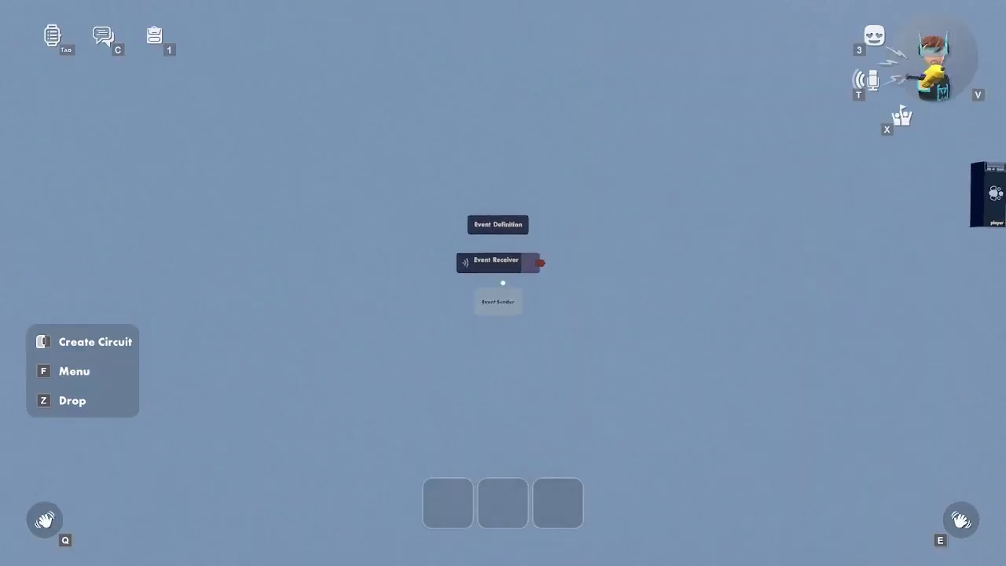
# - Search the palette for "button" and place the standard Button beside the event chips
pyautogui.press('f')
pyautogui.click(485, 517)
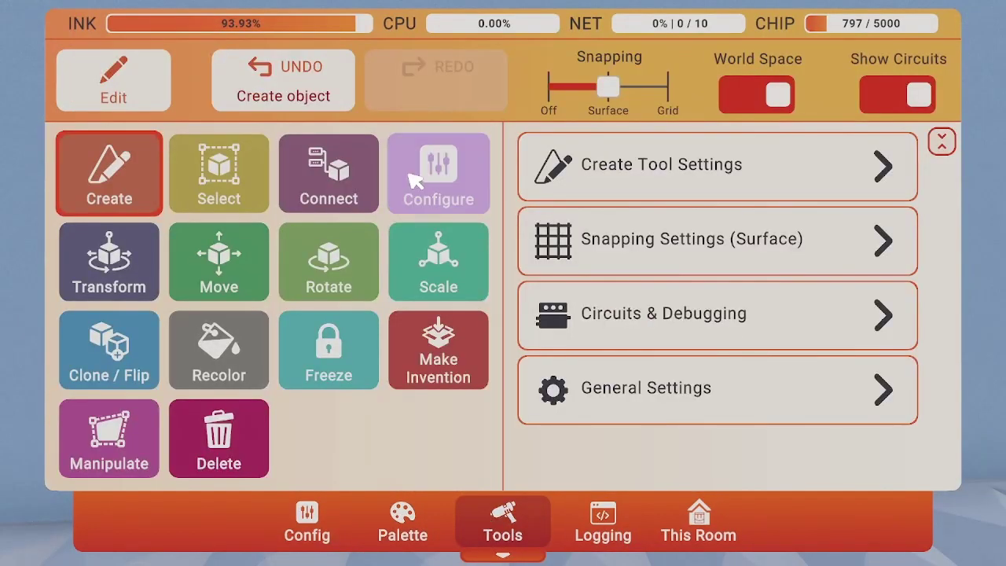
pyautogui.click(403, 206)
pyautogui.press('f')
pyautogui.click(405, 519)
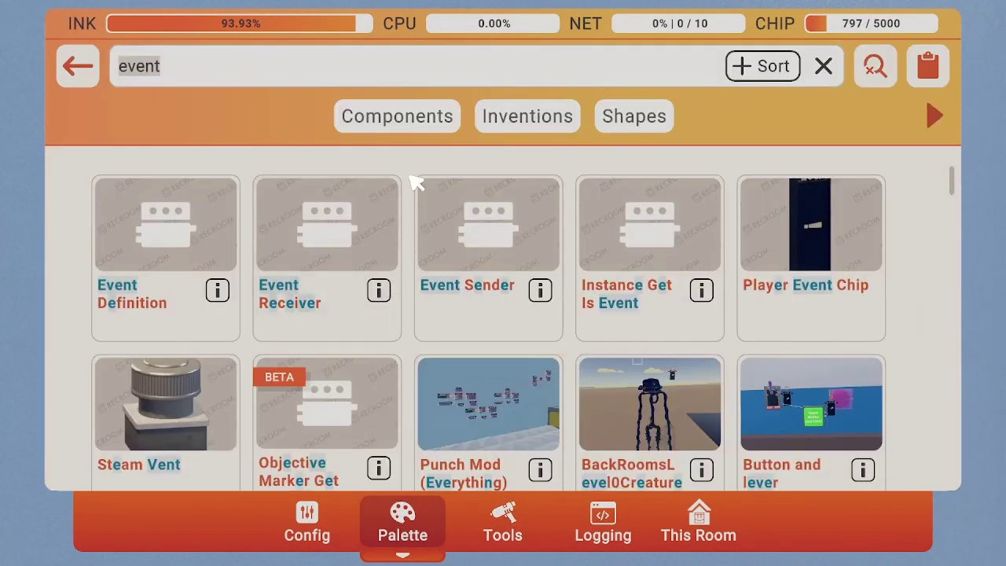
pyautogui.write('button')
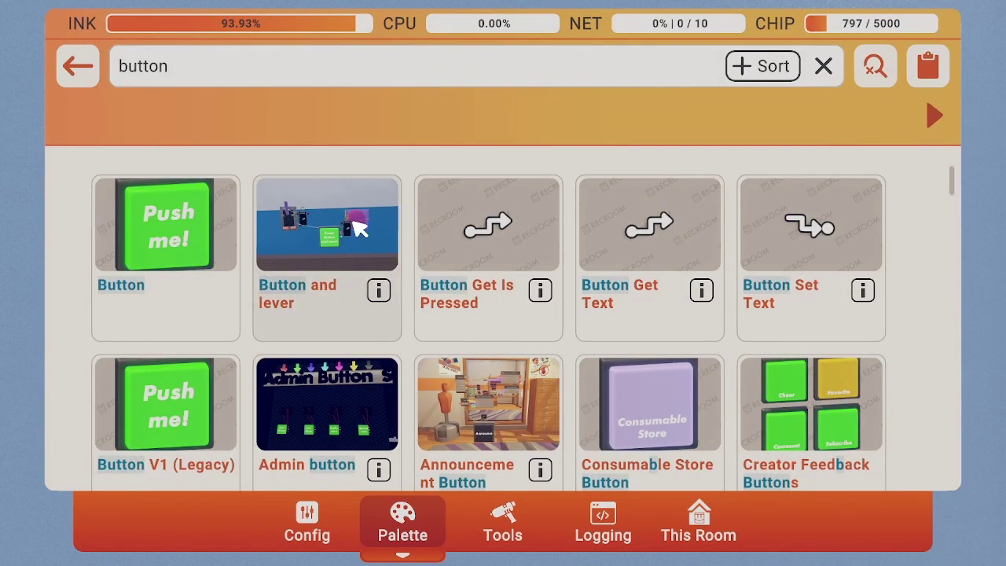
pyautogui.click(157, 285)
# - Add a Prompt Local Player chip beside the button and a Player Show Subtitle chip below the Event Sender
pyautogui.press('f')
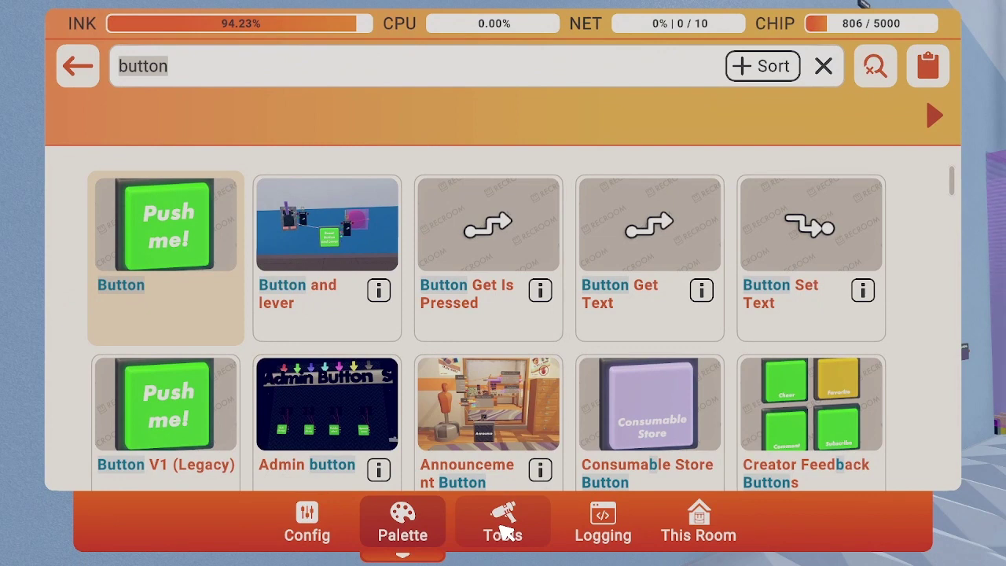
pyautogui.click(504, 533)
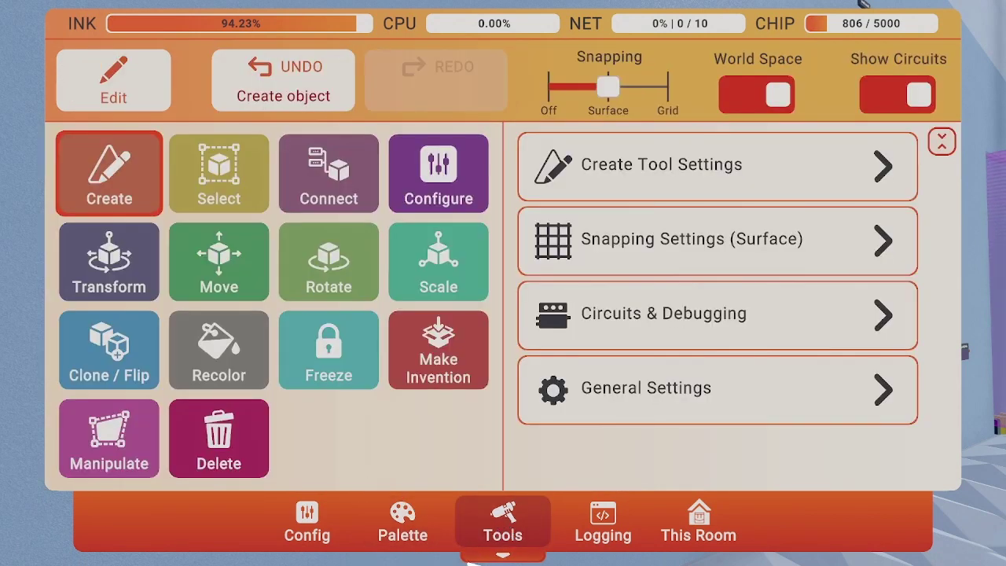
pyautogui.click(404, 528)
pyautogui.press('BackSpace')
pyautogui.write('prom')
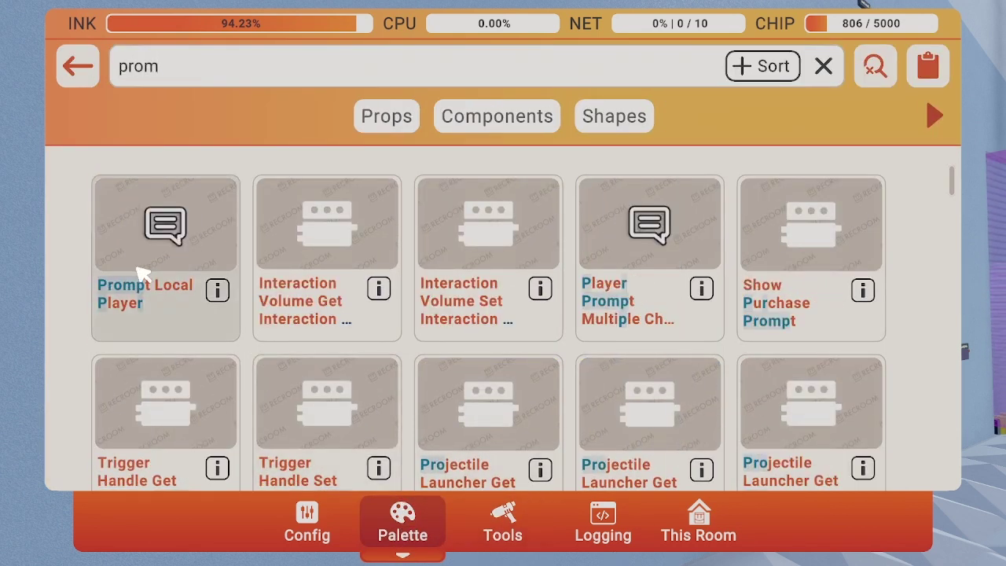
pyautogui.click(142, 274)
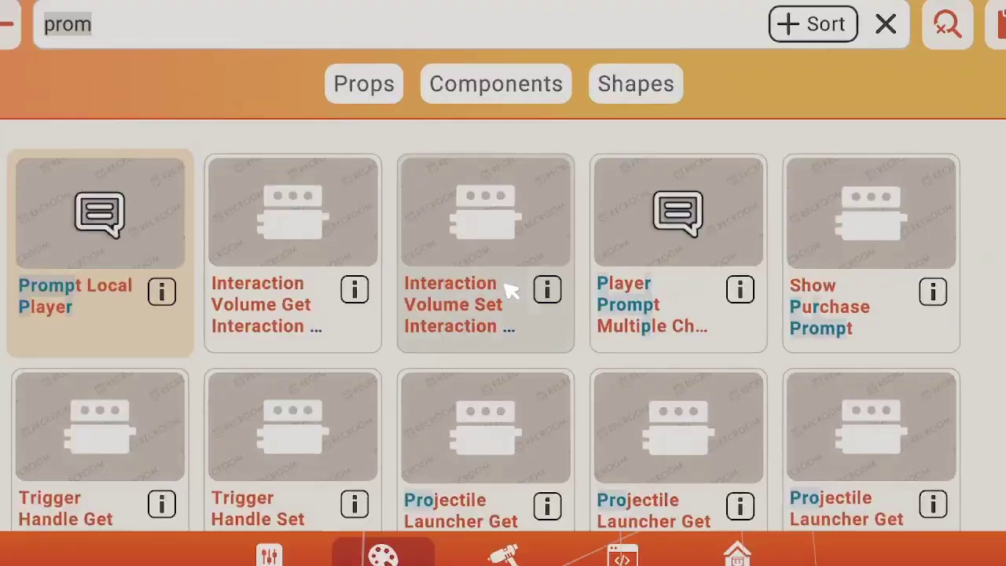
pyautogui.write('sub')
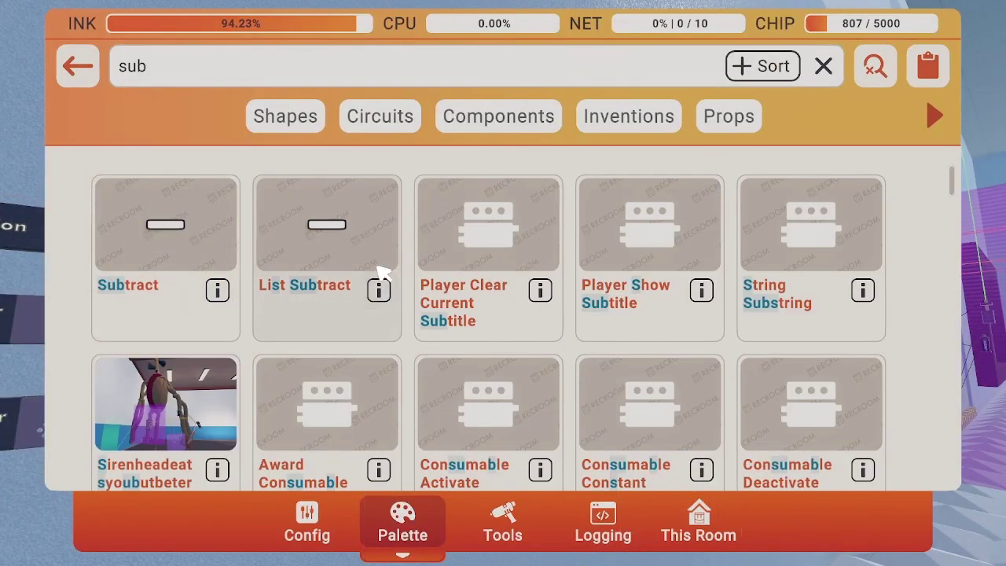
pyautogui.click(635, 227)
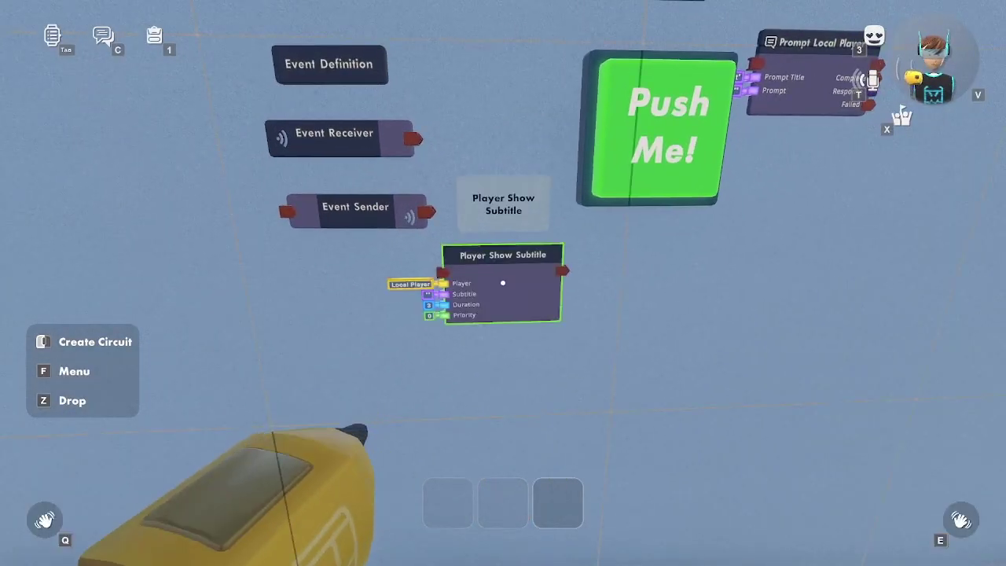
# - Connect the Event Receiver's exec output to the exec input of Player Show Subtitle
pyautogui.press('f')
pyautogui.click(478, 499)
pyautogui.click(330, 191)
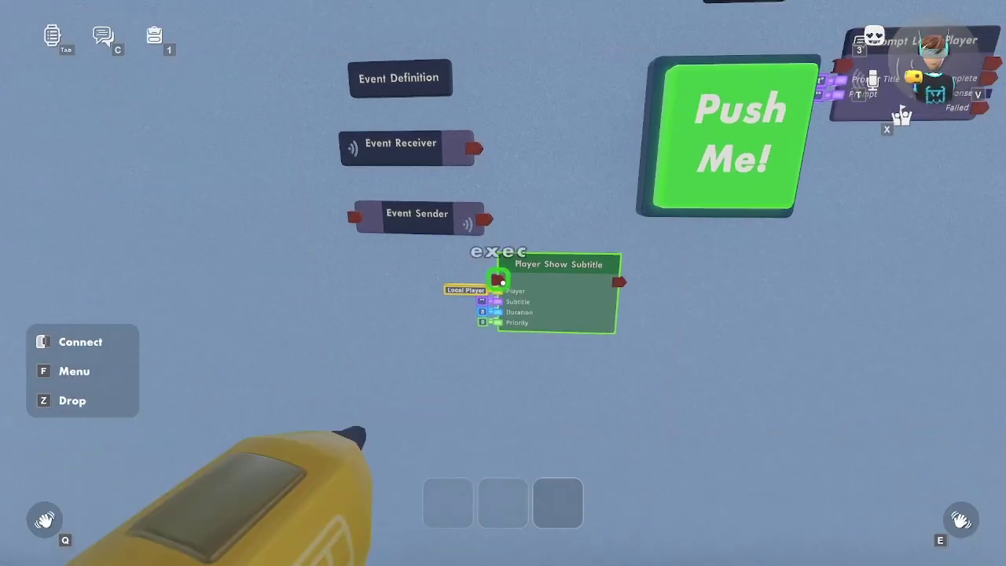
pyautogui.click(503, 279)
pyautogui.click(502, 282)
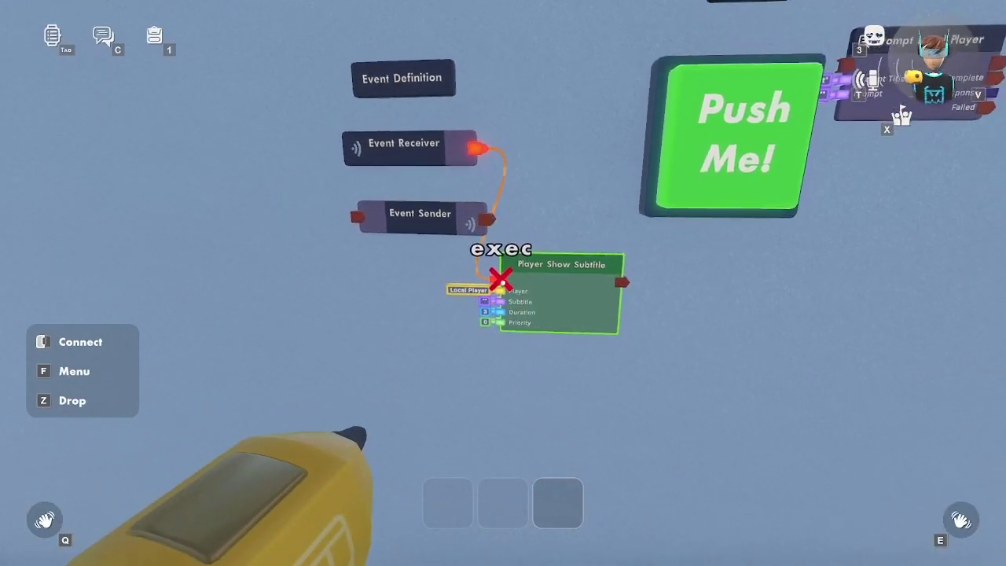
# - Configure the Event Definition chip with a new string property named Text
pyautogui.press('f')
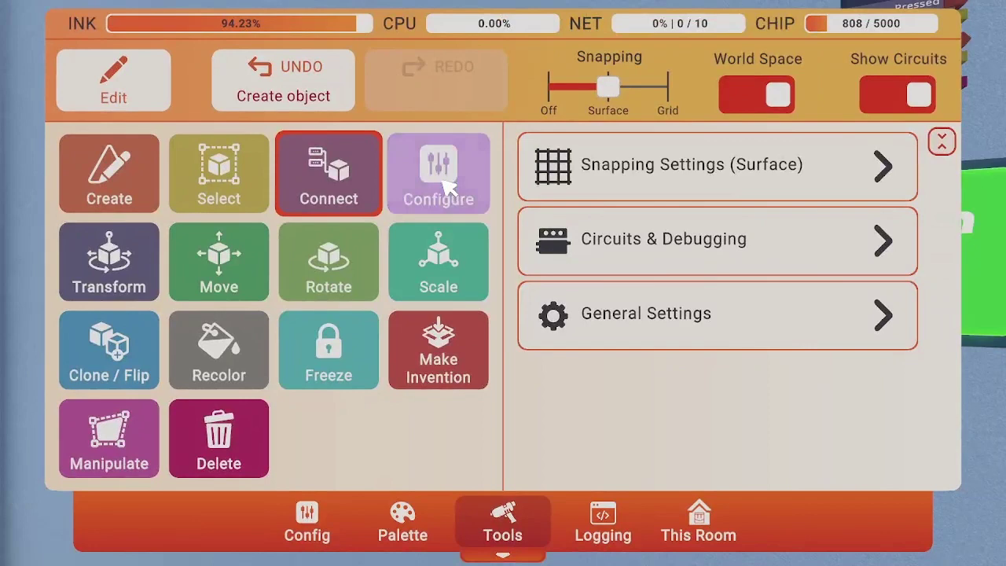
pyautogui.click(444, 187)
pyautogui.click(511, 293)
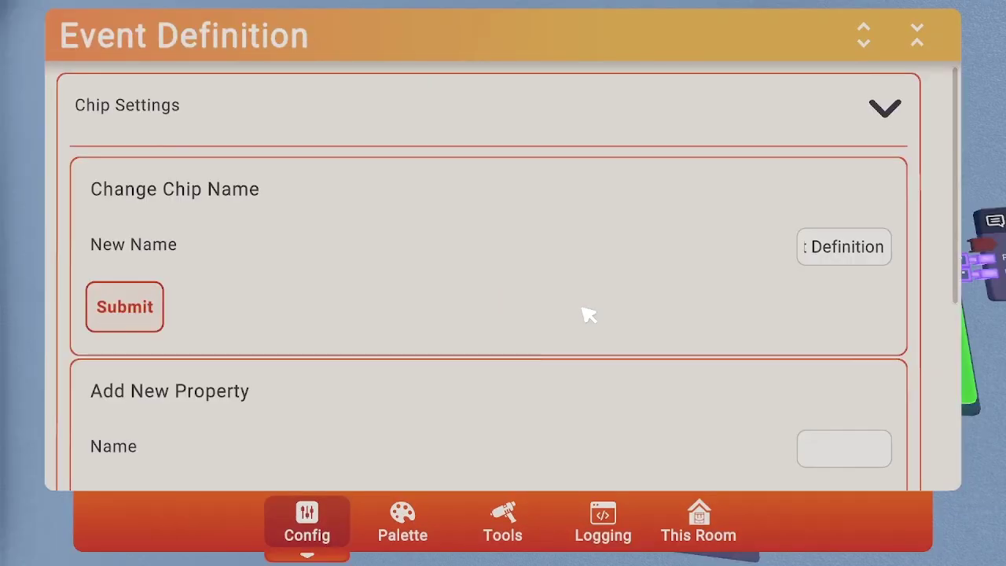
pyautogui.scroll(-4, 621, 330)
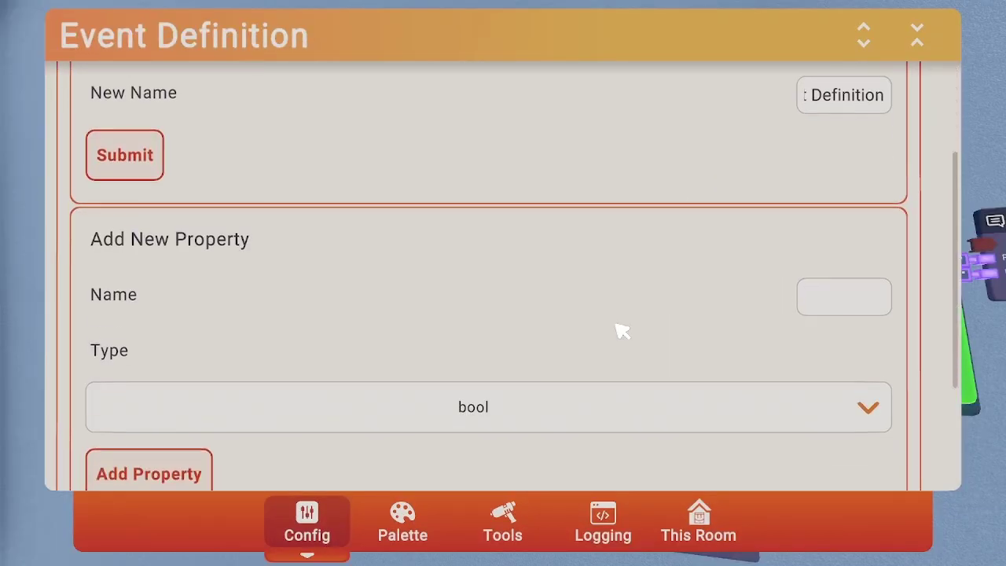
pyautogui.click(635, 397)
pyautogui.click(410, 425)
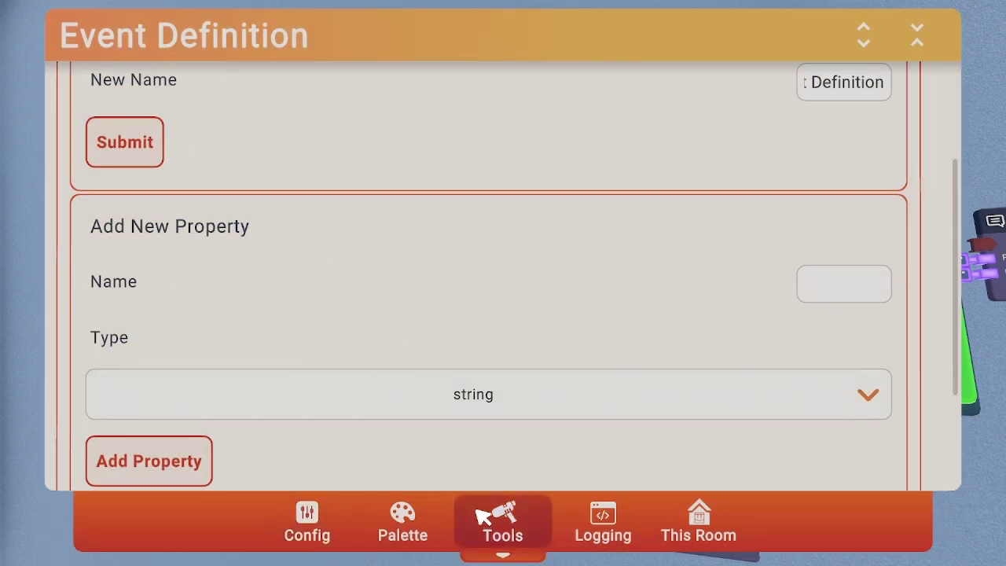
pyautogui.press('f')
pyautogui.click(503, 284)
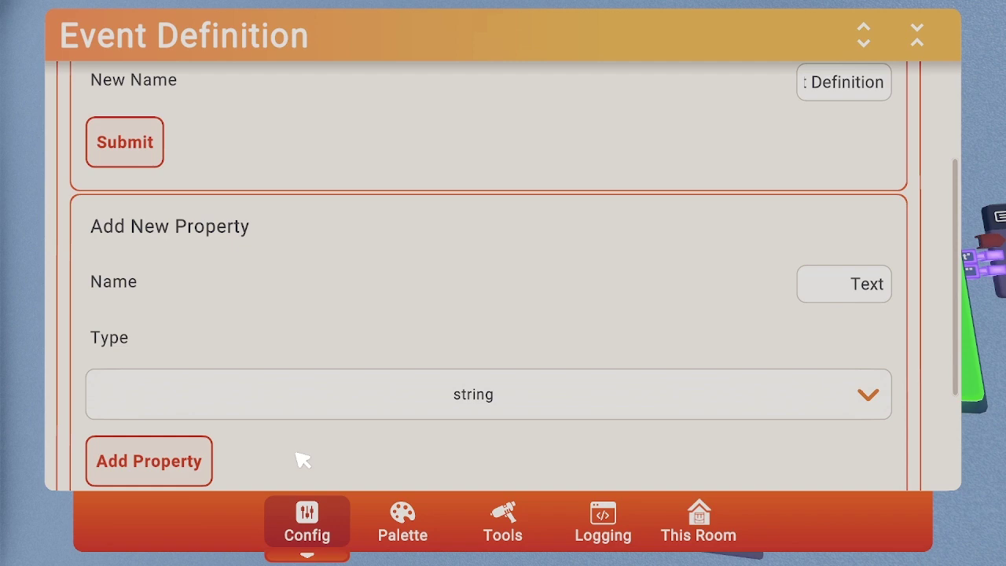
pyautogui.press('f')
# - Set the Event Receiver's event to Event Definition
pyautogui.press('w')
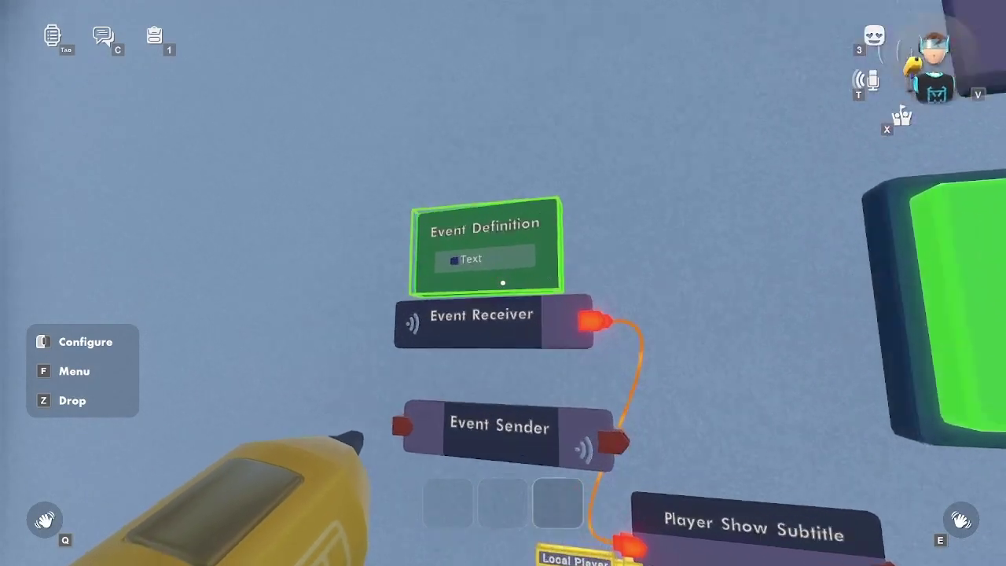
pyautogui.click(503, 283)
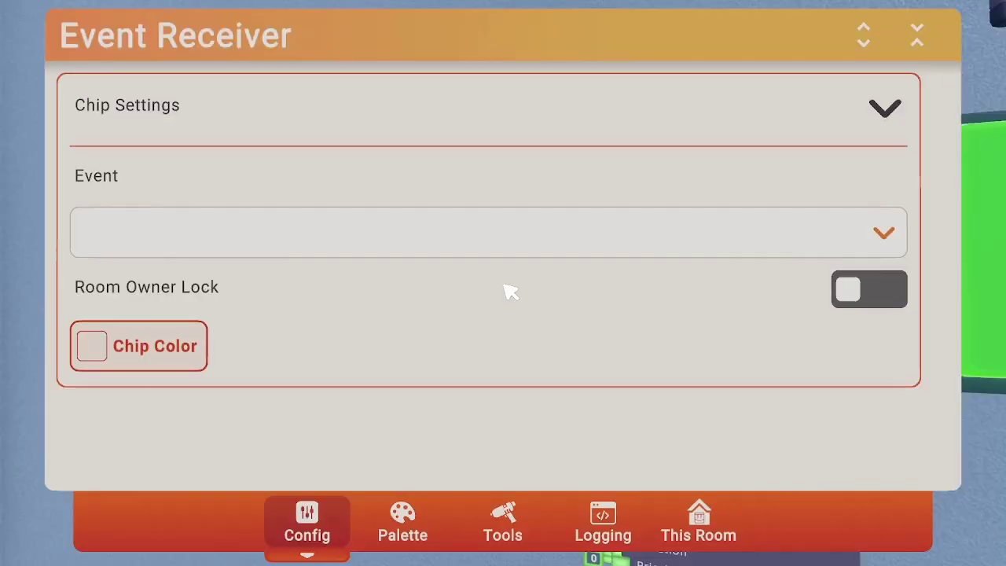
pyautogui.click(440, 240)
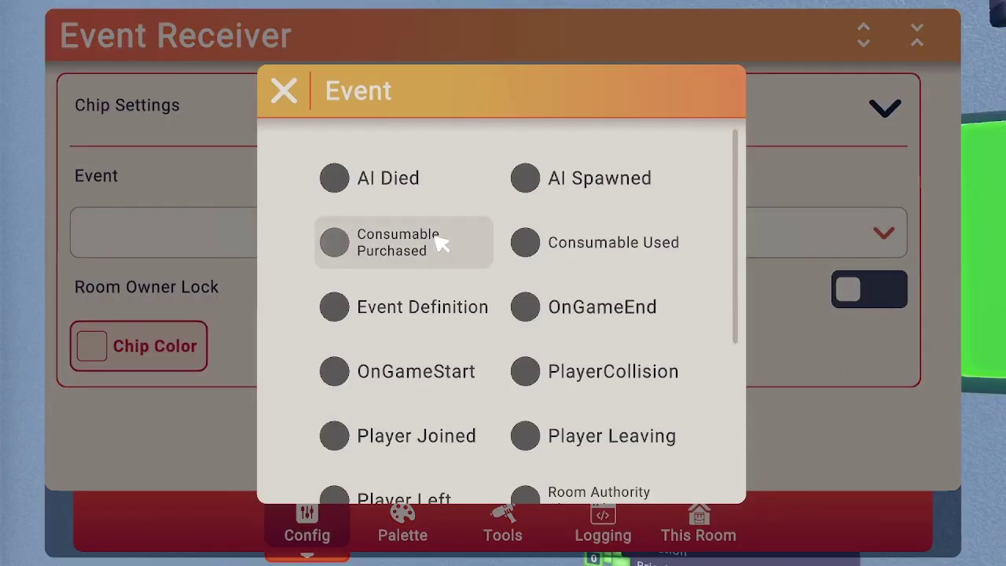
pyautogui.click(440, 315)
# - Connect the Event Receiver's Text output to the Subtitle input of Player Show Subtitle
pyautogui.click(504, 283)
pyautogui.click(502, 523)
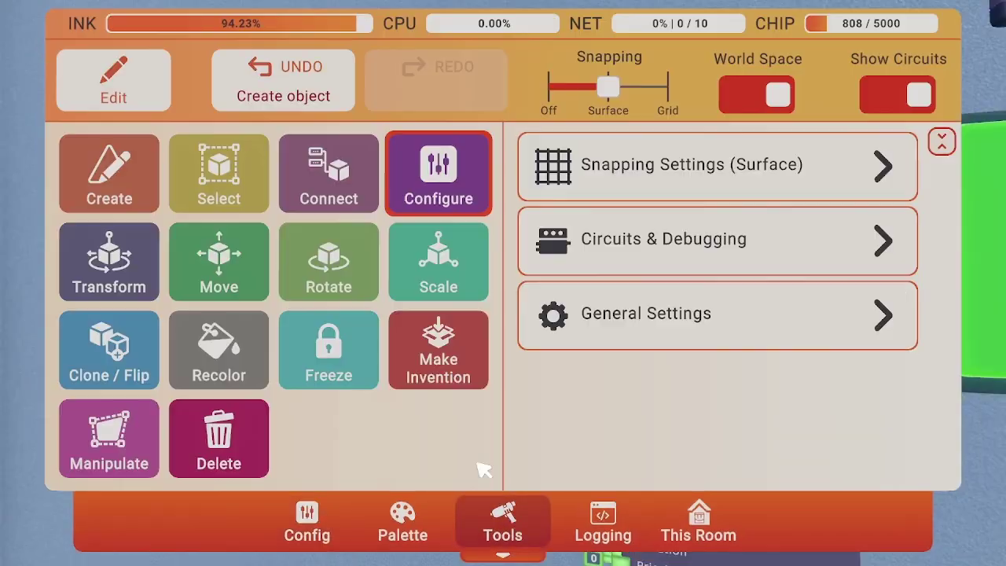
pyautogui.click(329, 173)
pyautogui.moveTo(504, 283); pyautogui.dragTo(503, 283)
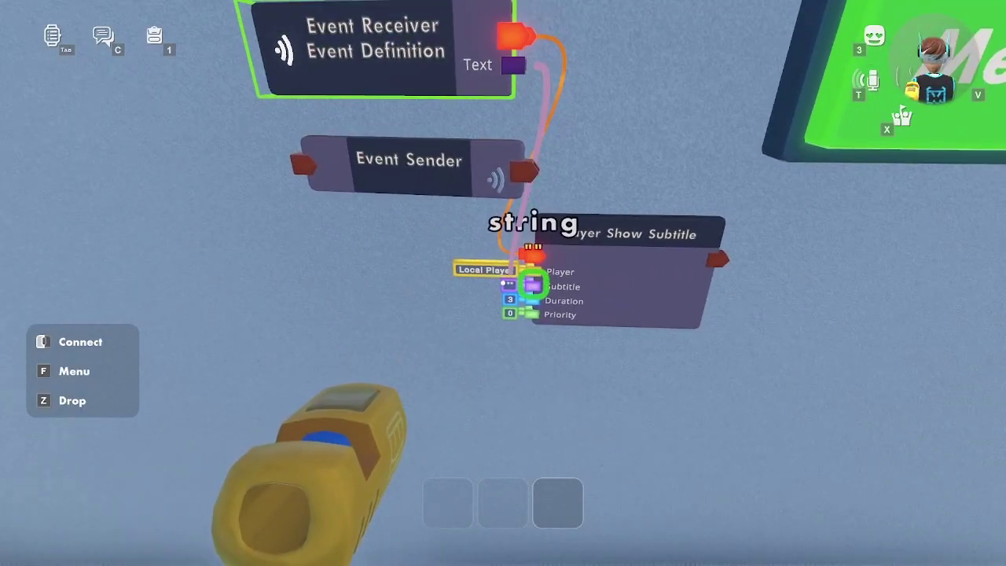
# - Rename the Event Definition chip as Announcement
pyautogui.press('f')
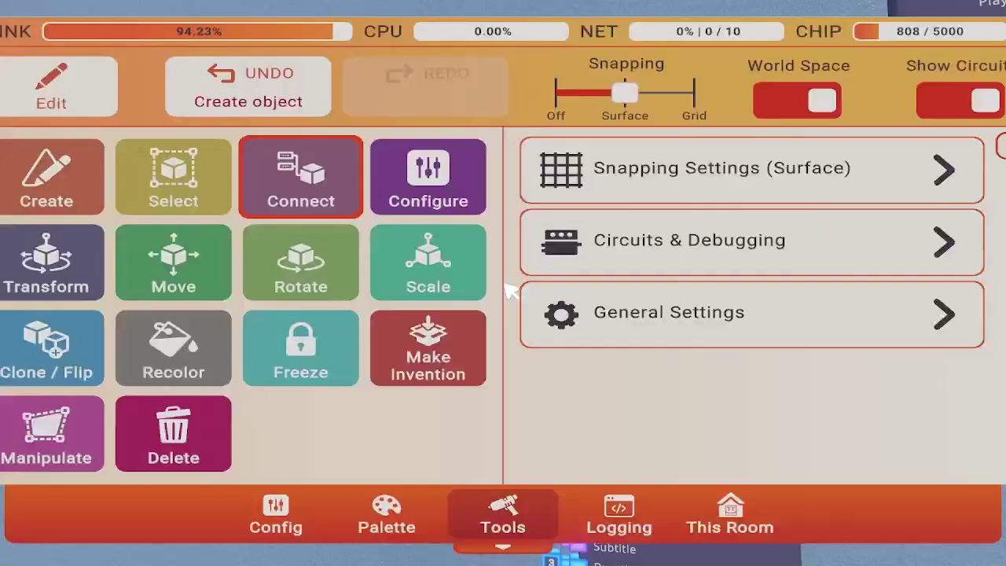
pyautogui.press('f')
pyautogui.press('f')
pyautogui.click(439, 175)
pyautogui.click(503, 284)
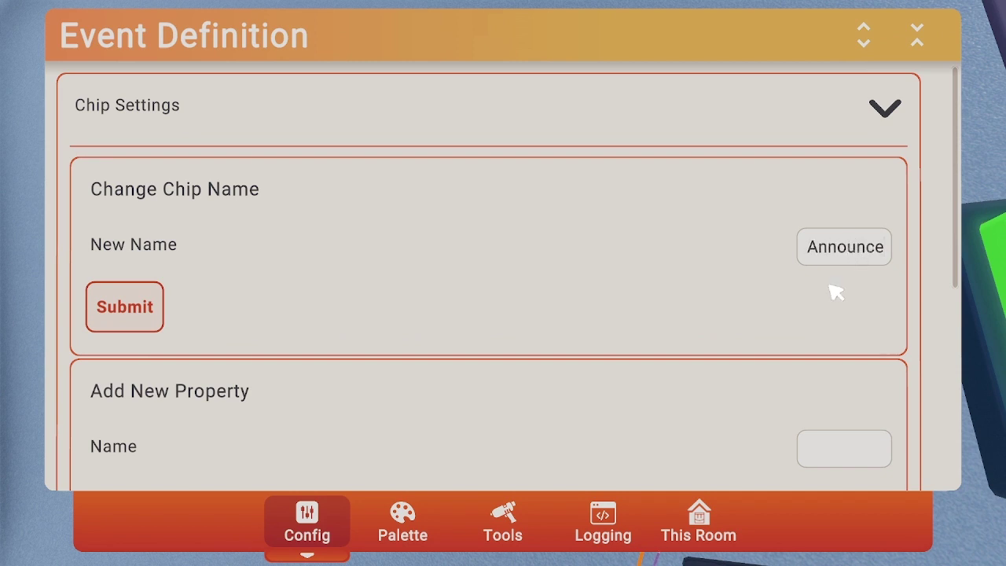
pyautogui.click(149, 309)
# - Configure the Event Sender with target All and event Announcement
pyautogui.press('w')
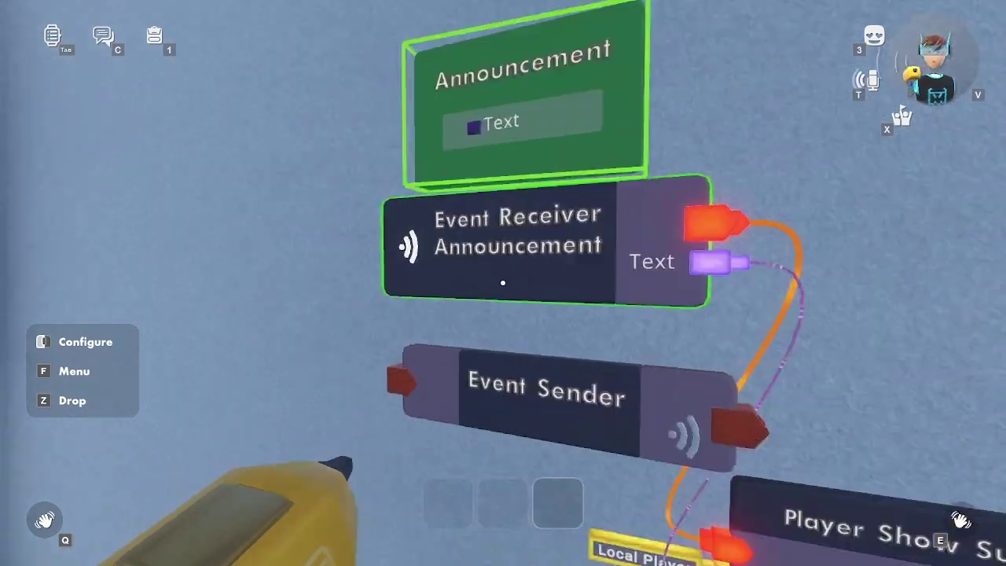
pyautogui.press('s')
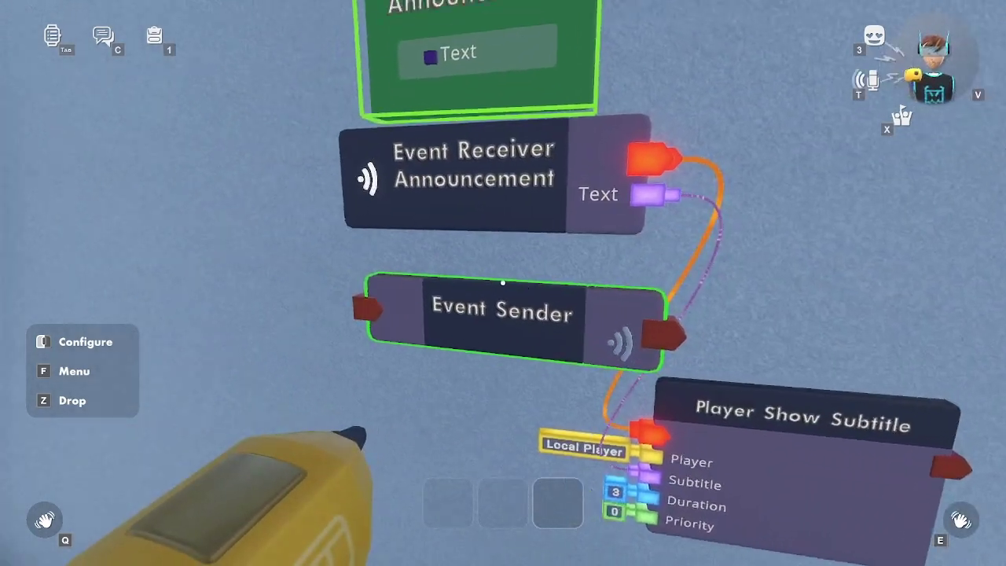
pyautogui.rightClick(503, 283)
pyautogui.click(481, 338)
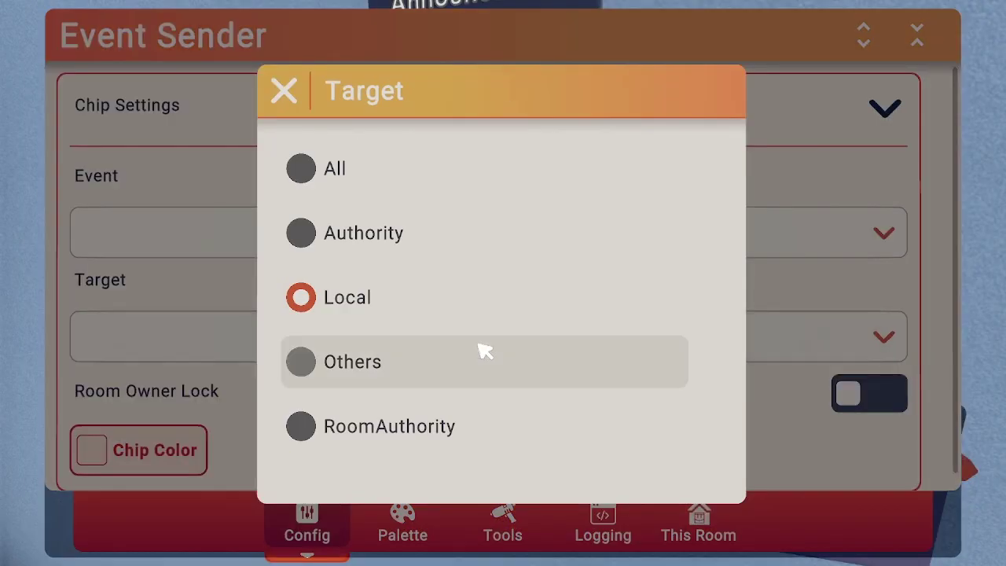
pyautogui.click(368, 167)
pyautogui.click(361, 240)
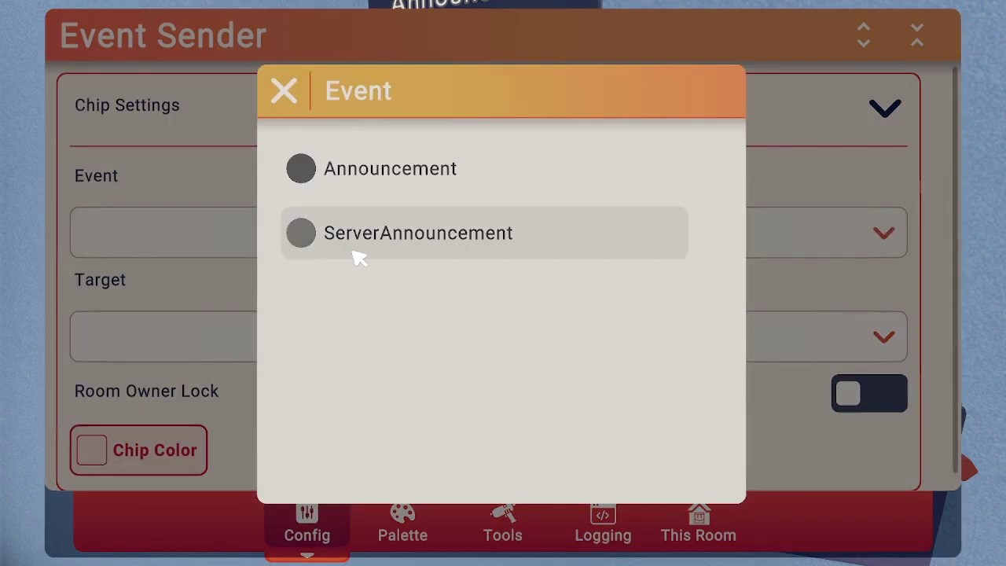
pyautogui.click(366, 188)
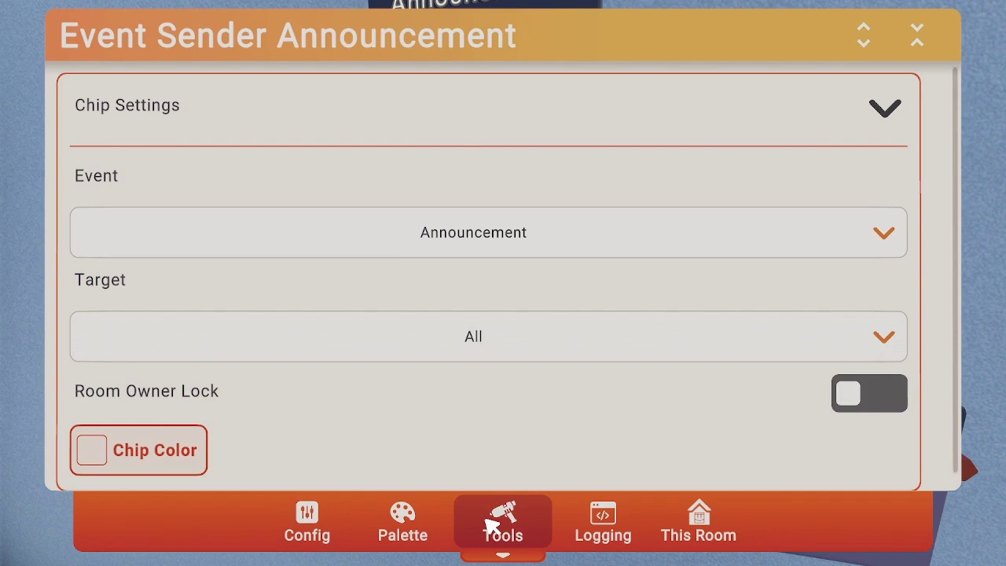
# - Connect Prompt Local Player's Complete and Response outputs to the Event Sender's execution and Text inputs
pyautogui.click(492, 525)
pyautogui.click(340, 206)
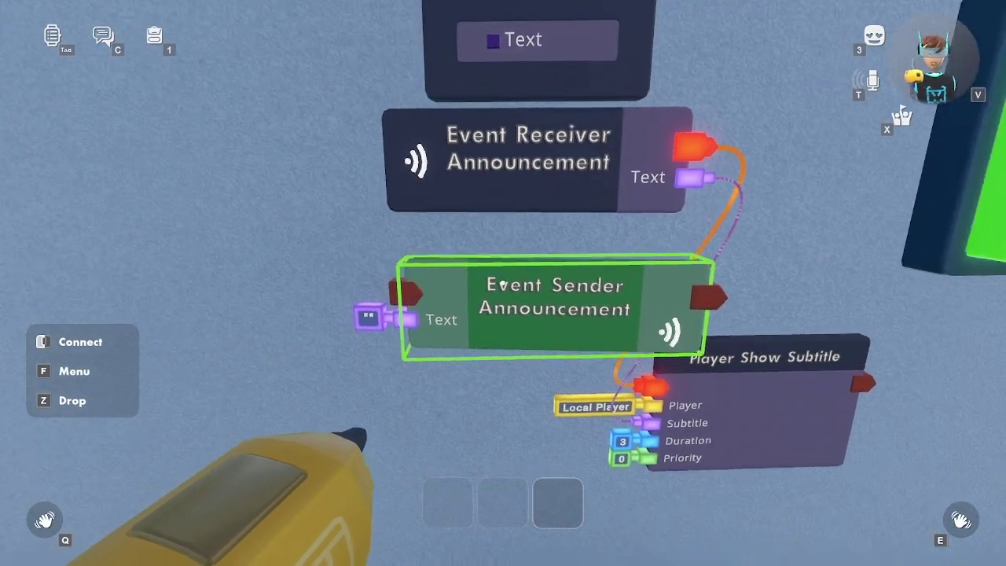
pyautogui.moveTo(503, 283); pyautogui.dragTo(503, 284)
pyautogui.press('w')
pyautogui.press('w')
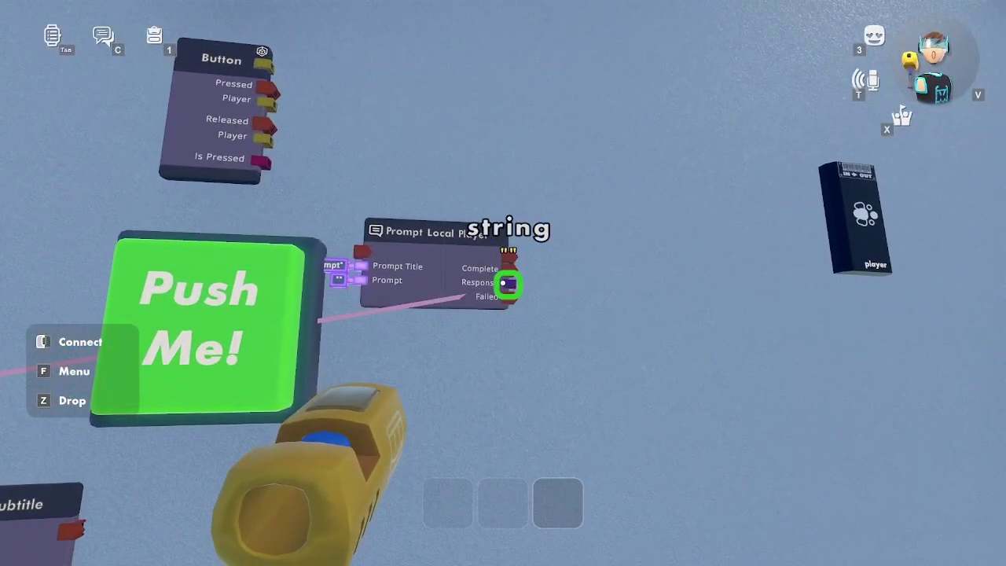
pyautogui.moveTo(503, 283); pyautogui.dragTo(503, 283)
pyautogui.press('w')
pyautogui.click(510, 307)
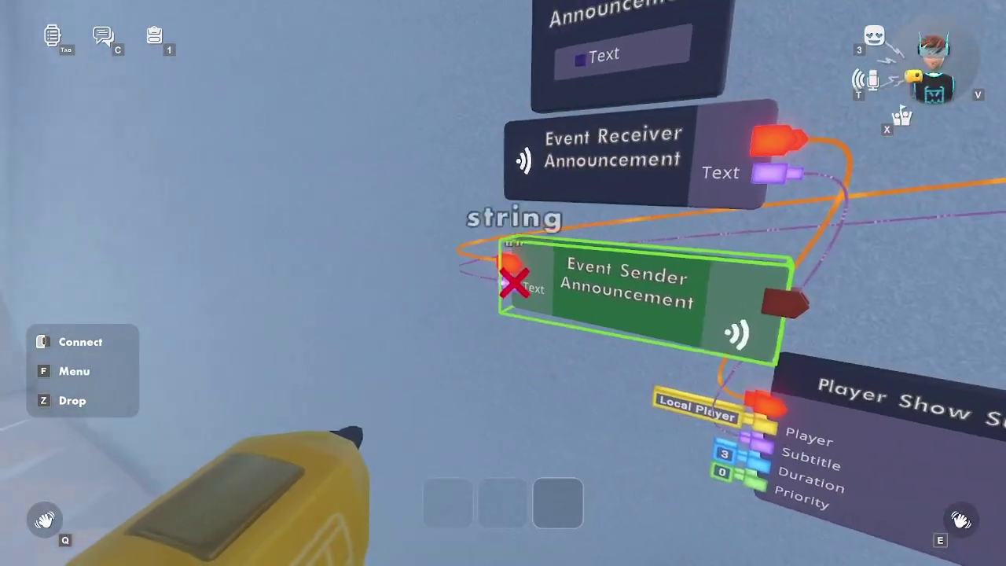
pyautogui.press('f')
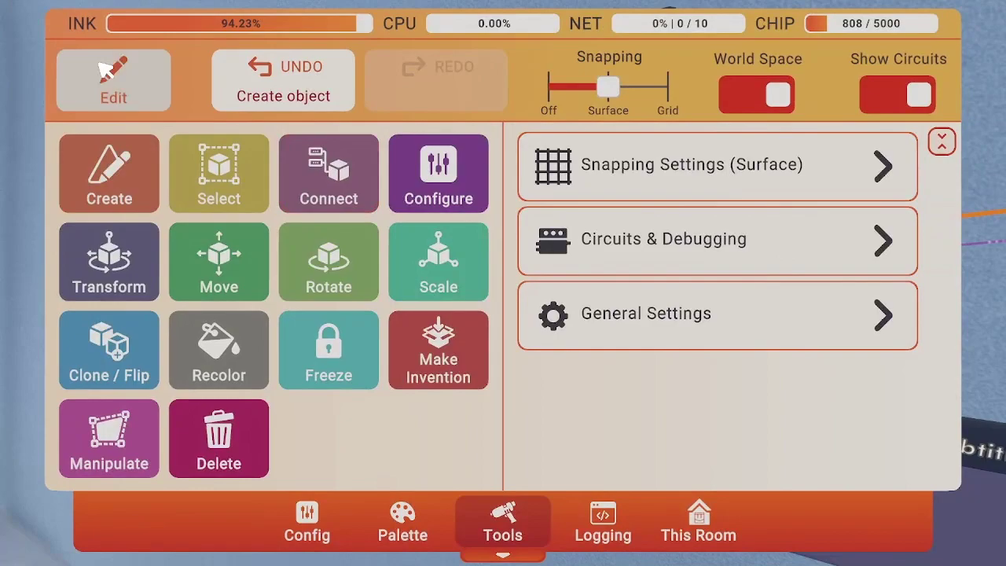
pyautogui.click(107, 71)
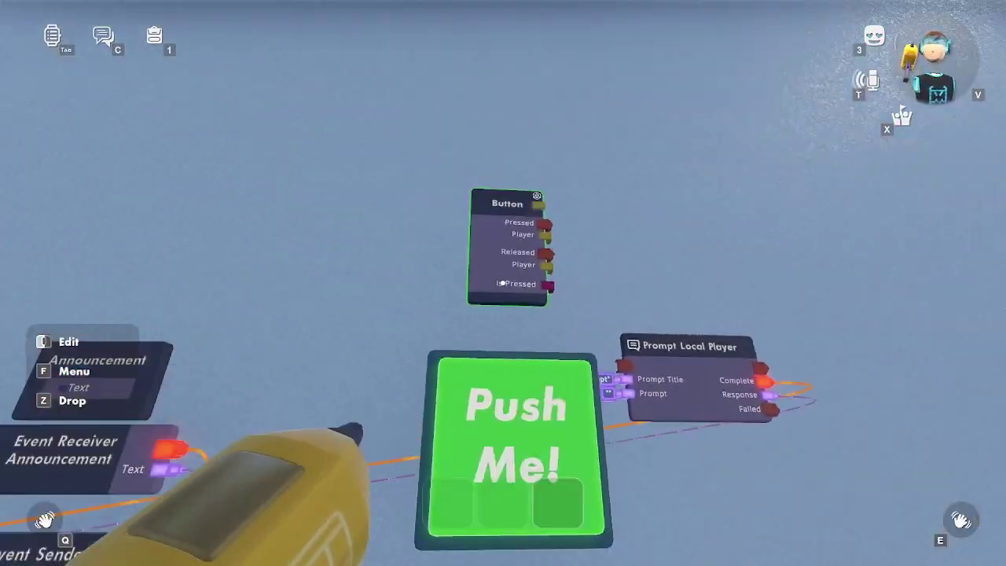
pyautogui.click(501, 283)
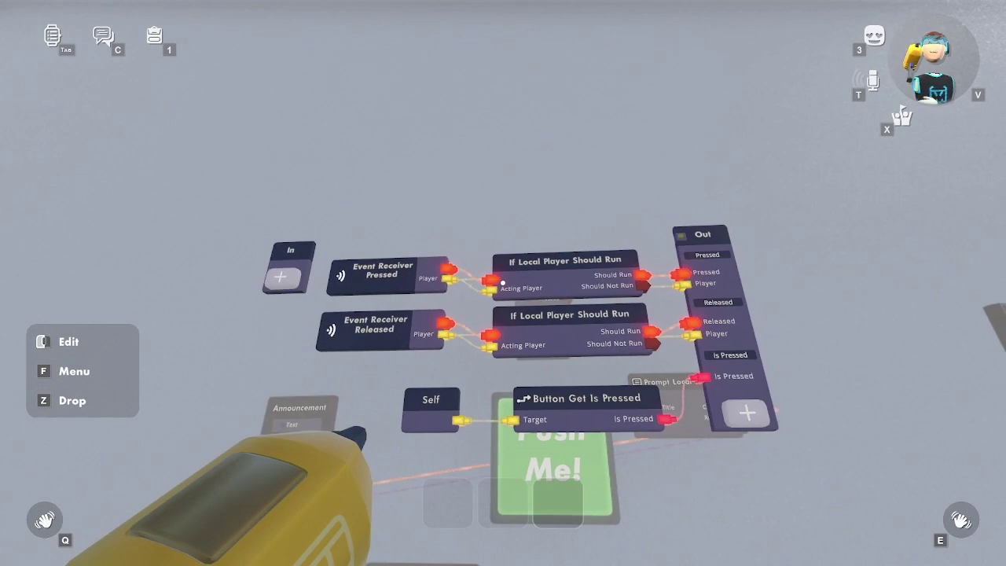
pyautogui.click(503, 283)
pyautogui.press('w')
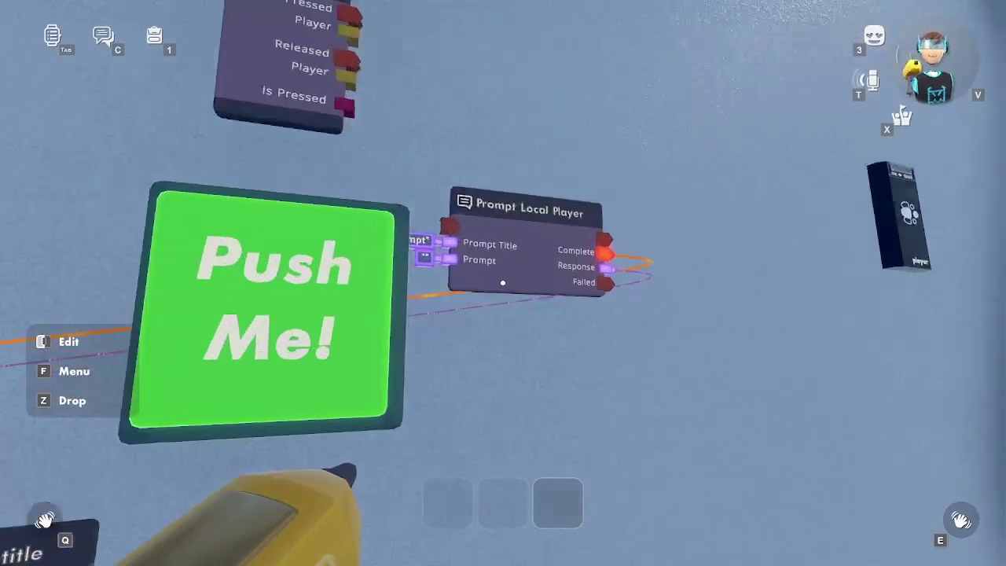
# - Move the Button chip beside the Prompt Local Player chip
pyautogui.press('f')
pyautogui.click(220, 272)
pyautogui.moveTo(503, 283); pyautogui.dragTo(503, 283)
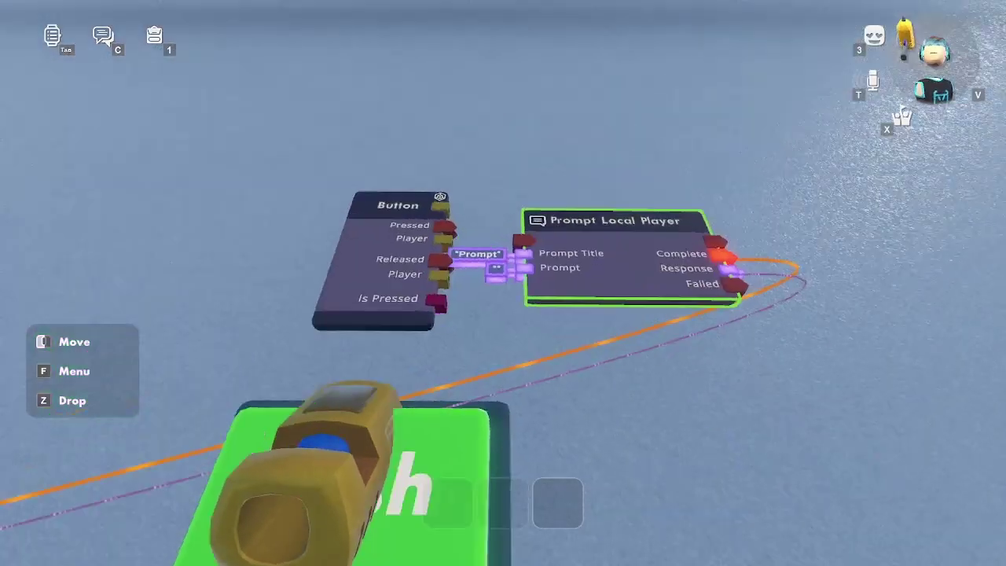
# - Connect the Button chip's first Pressed output to the execution input of Prompt Local Player
pyautogui.press('f')
pyautogui.press('f')
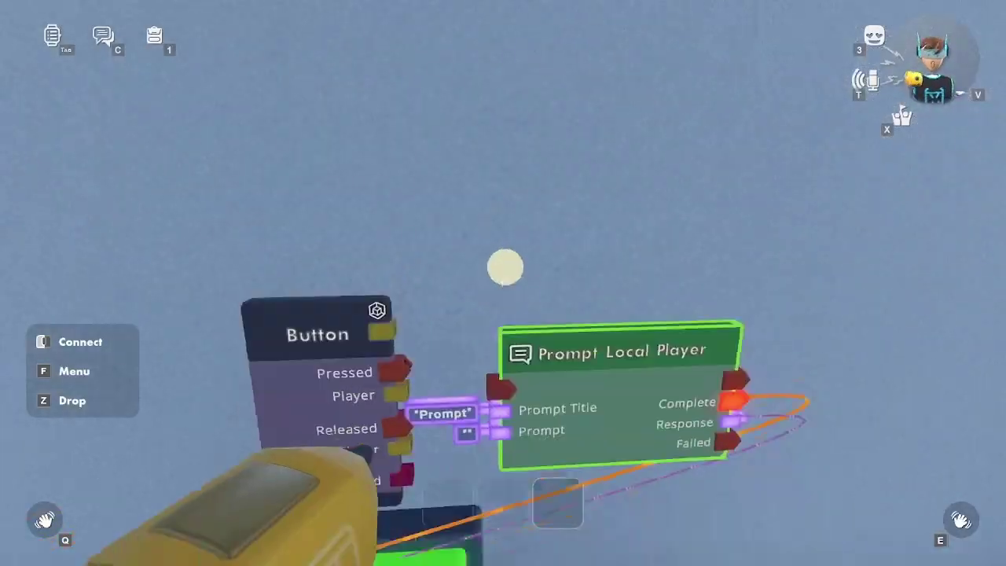
pyautogui.click(504, 283)
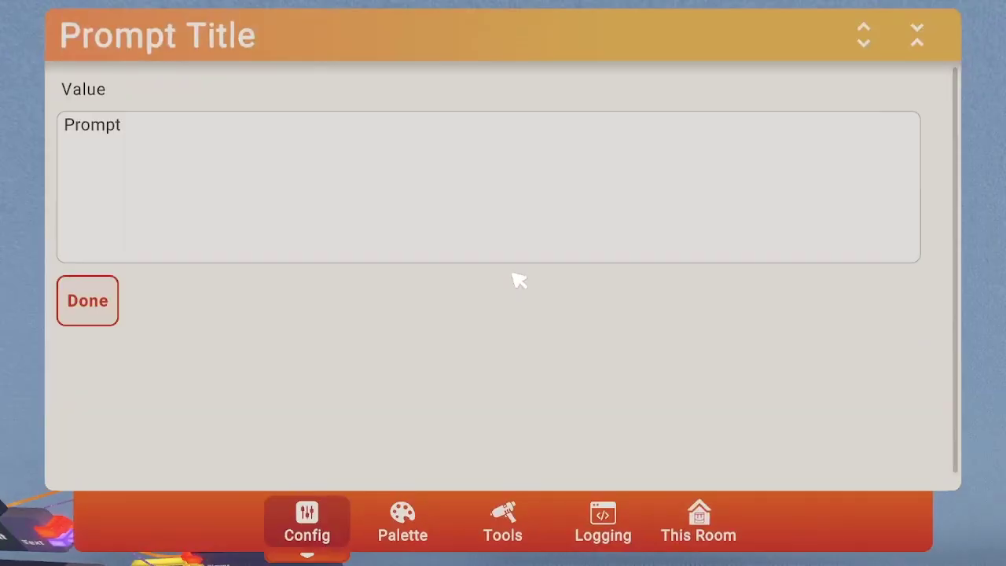
pyautogui.press('f')
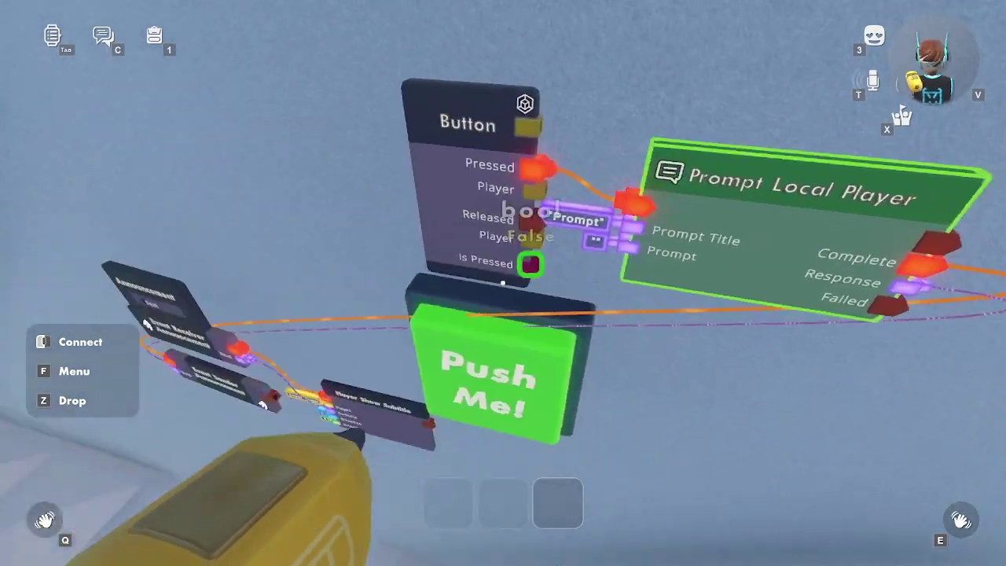
# - Test the Push Me! button and dismiss its text prompt
pyautogui.click(511, 291)
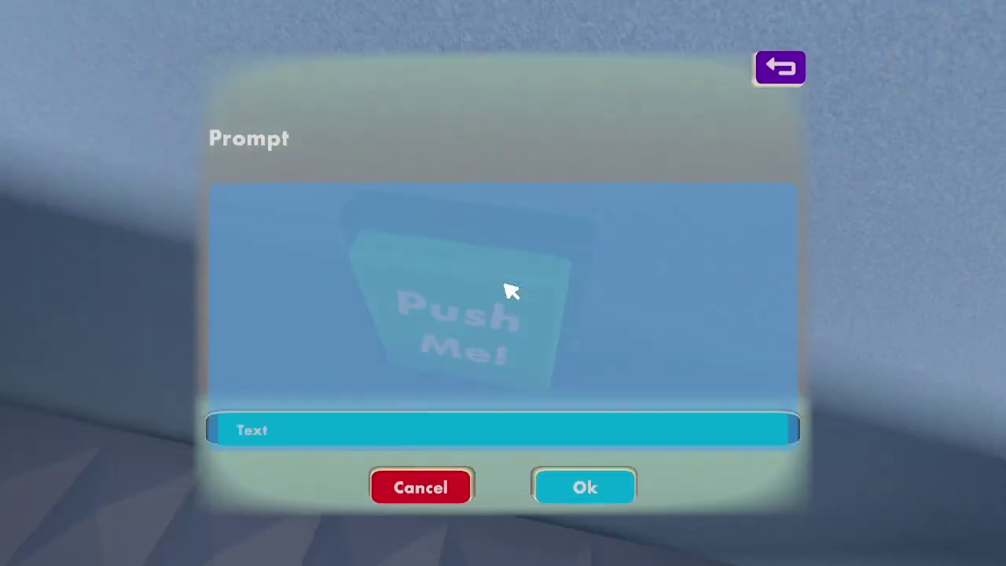
pyautogui.press('Escape')
pyautogui.press('Escape')
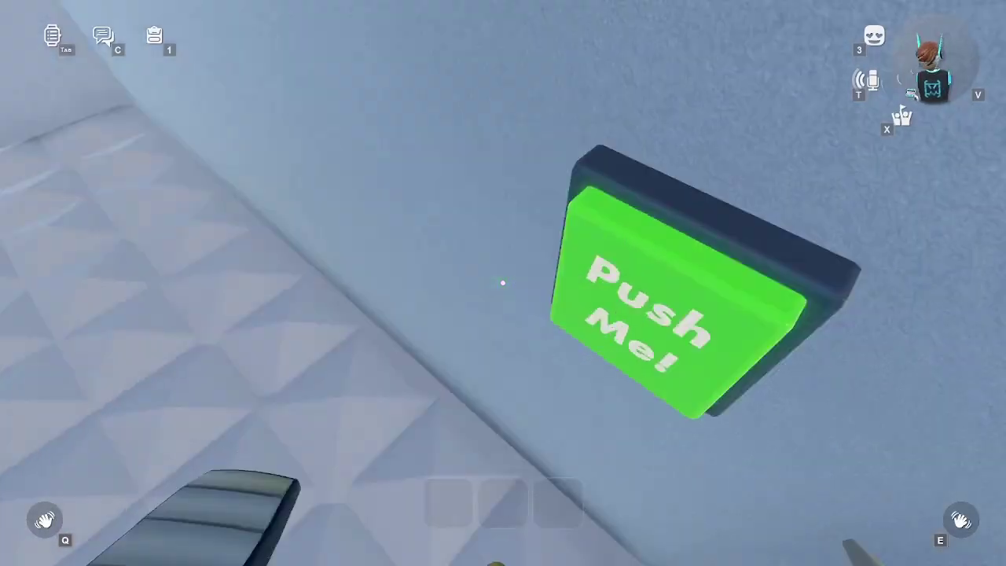
# - Review the Event Sender's configuration and keep Announcement as its event
pyautogui.press('2')
pyautogui.press('w')
pyautogui.press('s')
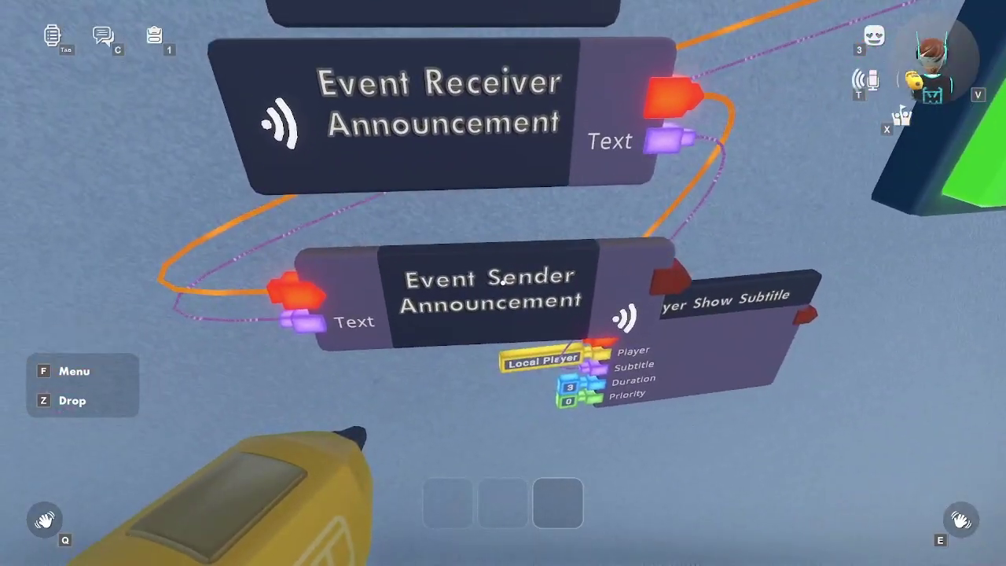
pyautogui.press('f')
pyautogui.click(500, 515)
pyautogui.click(454, 197)
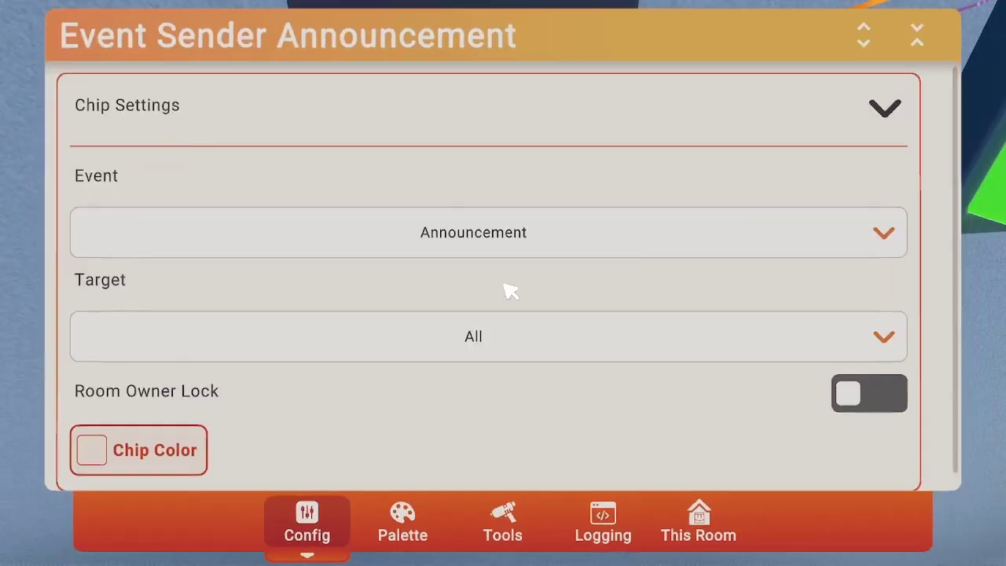
pyautogui.click(354, 217)
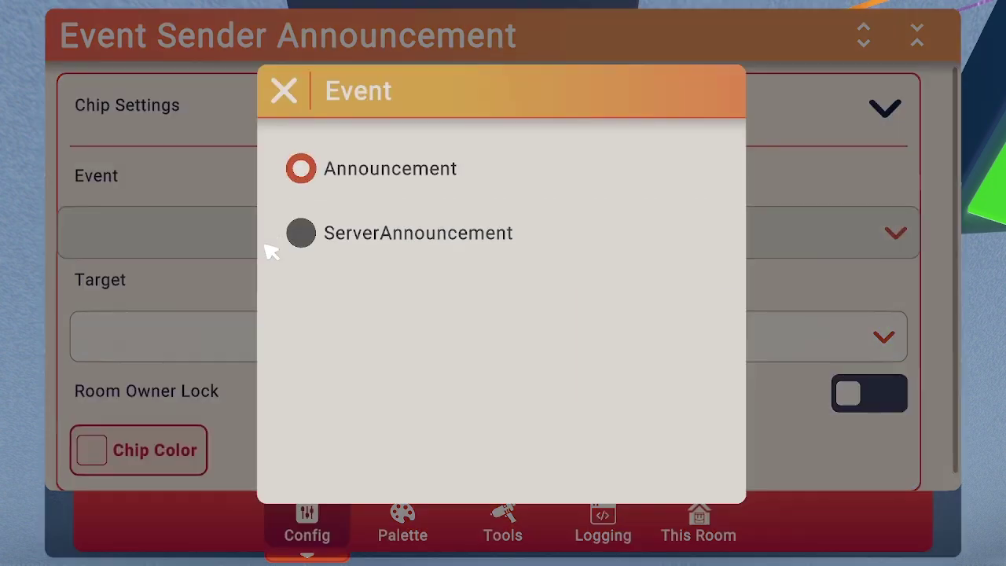
pyautogui.click(353, 175)
pyautogui.press('f')
# - Set the Event Receiver's event to Test Event
pyautogui.click(503, 283)
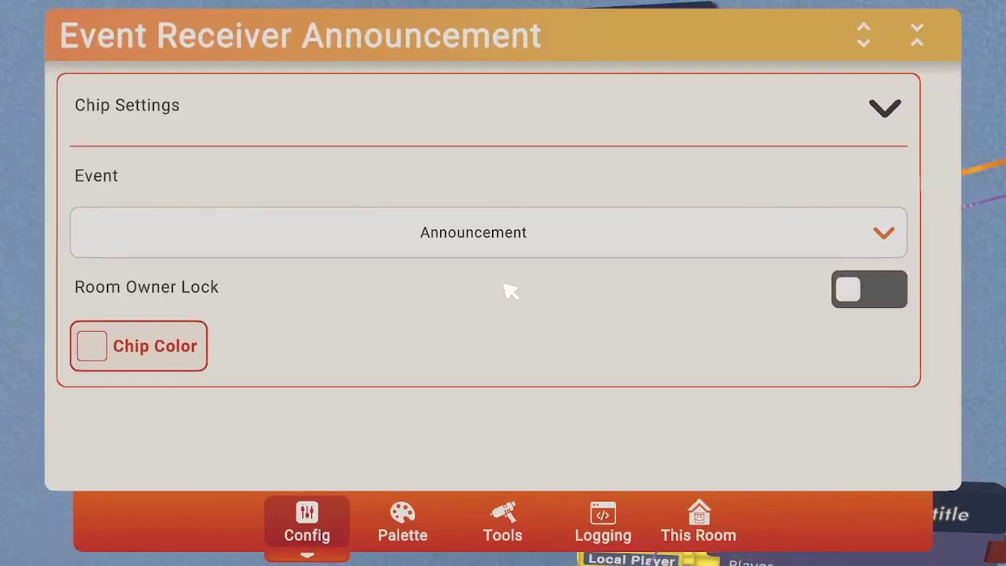
pyautogui.click(497, 251)
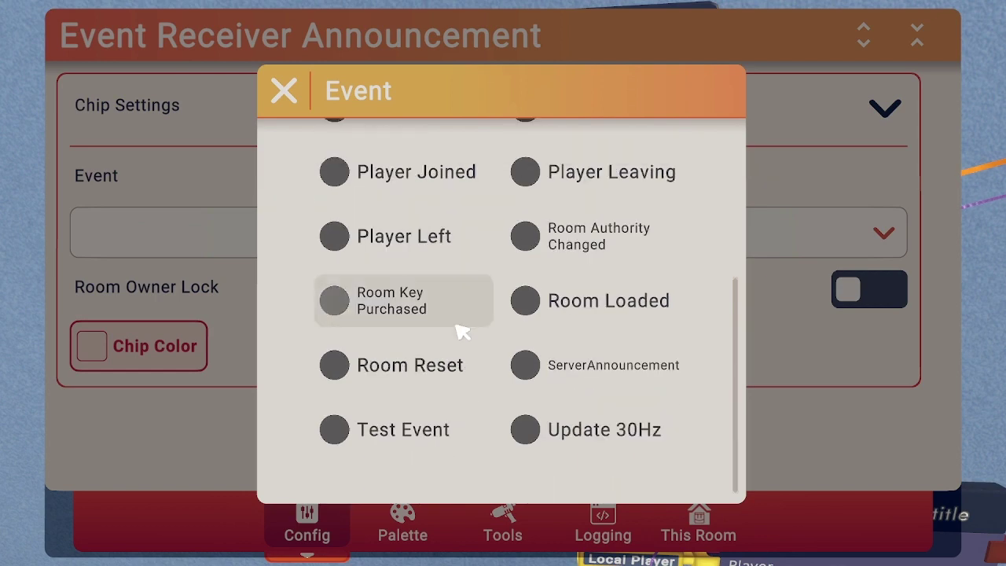
pyautogui.click(431, 439)
pyautogui.press('f')
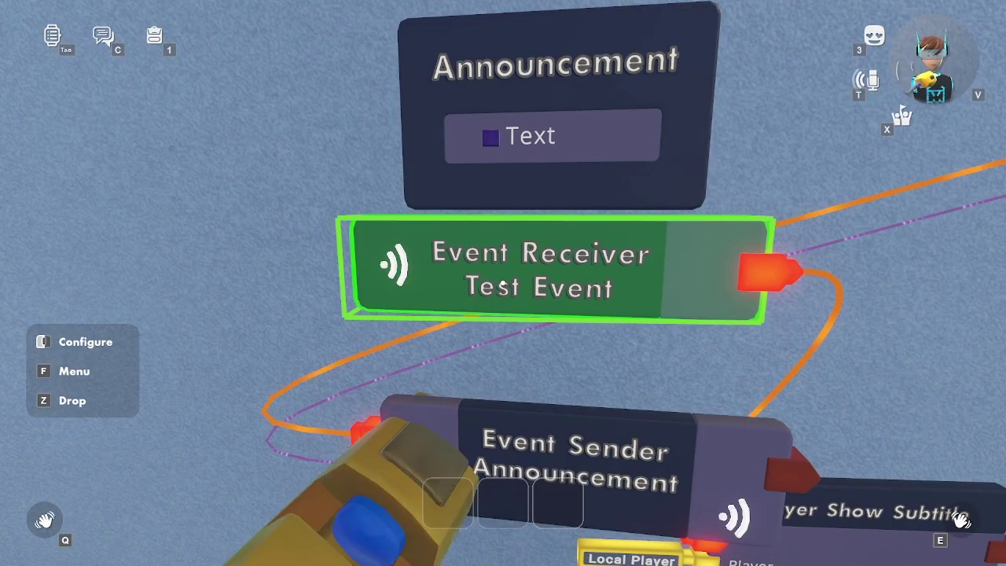
# - Set the Event Receiver's event back to Announcement
pyautogui.click(504, 283)
pyautogui.click(504, 256)
pyautogui.click(432, 243)
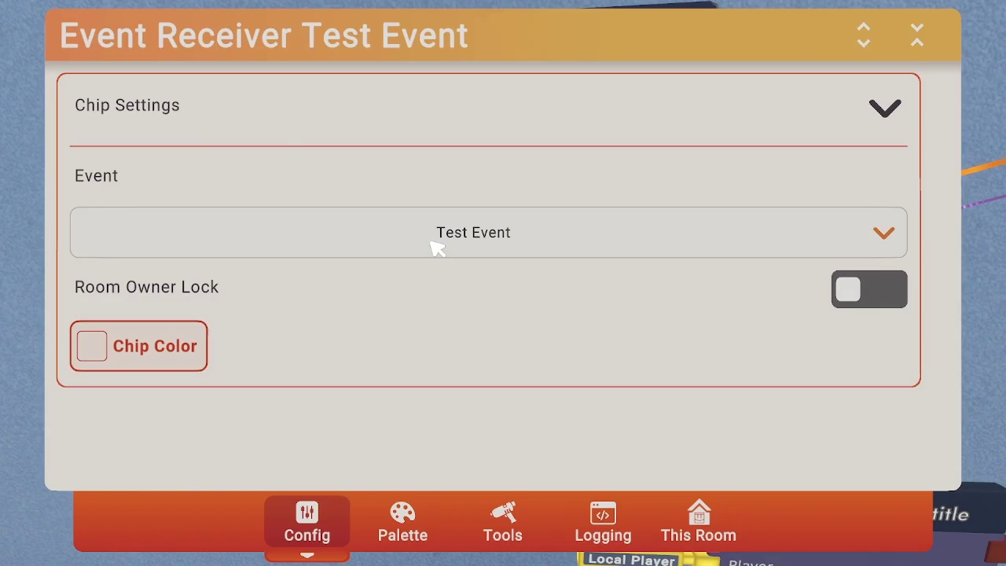
pyautogui.press('f')
# - Reconnect the Event Receiver's Text output to the Subtitle input of Player Show Subtitle
pyautogui.click(507, 289)
pyautogui.click(487, 538)
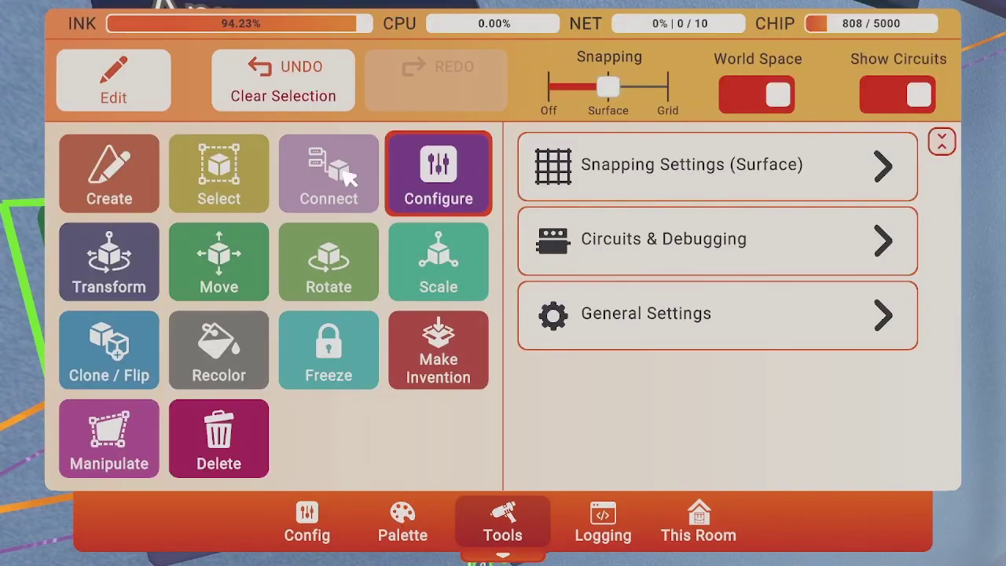
pyautogui.press('f')
pyautogui.moveTo(503, 283); pyautogui.dragTo(503, 283)
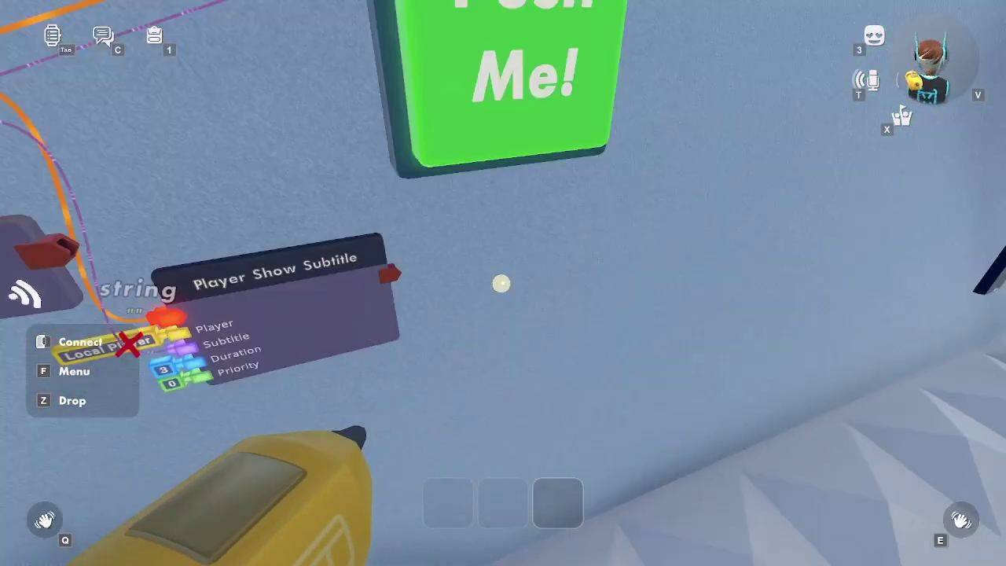
# - Put away the Maker Pen and look for the other player in the adjoining staff room
pyautogui.press('z')
pyautogui.press('w')
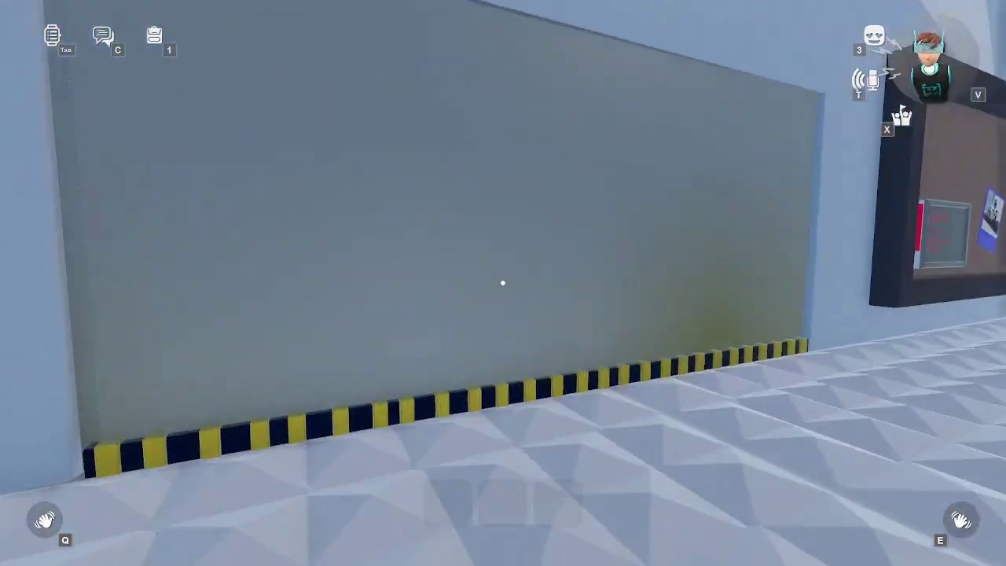
pyautogui.press('w')
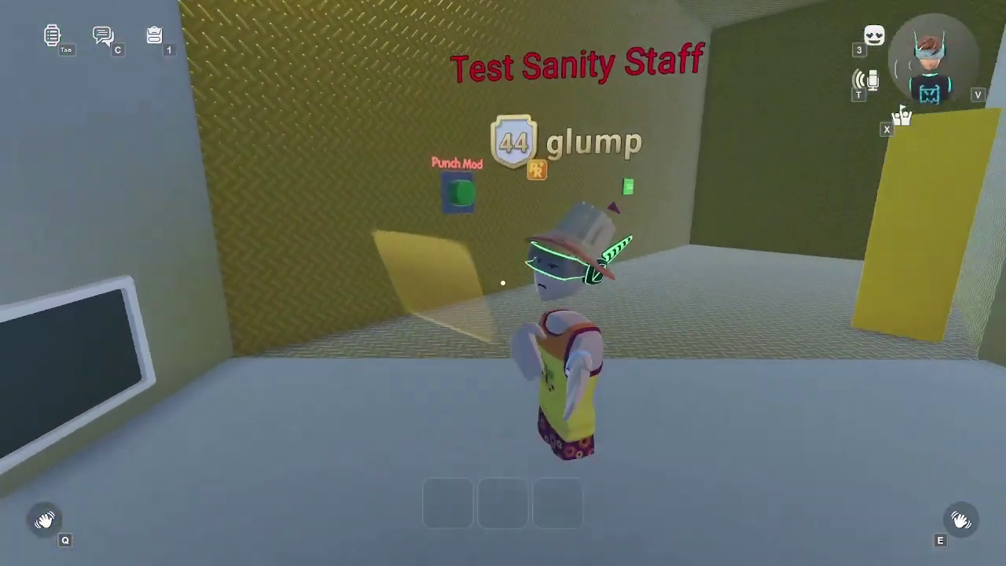
pyautogui.press('s')
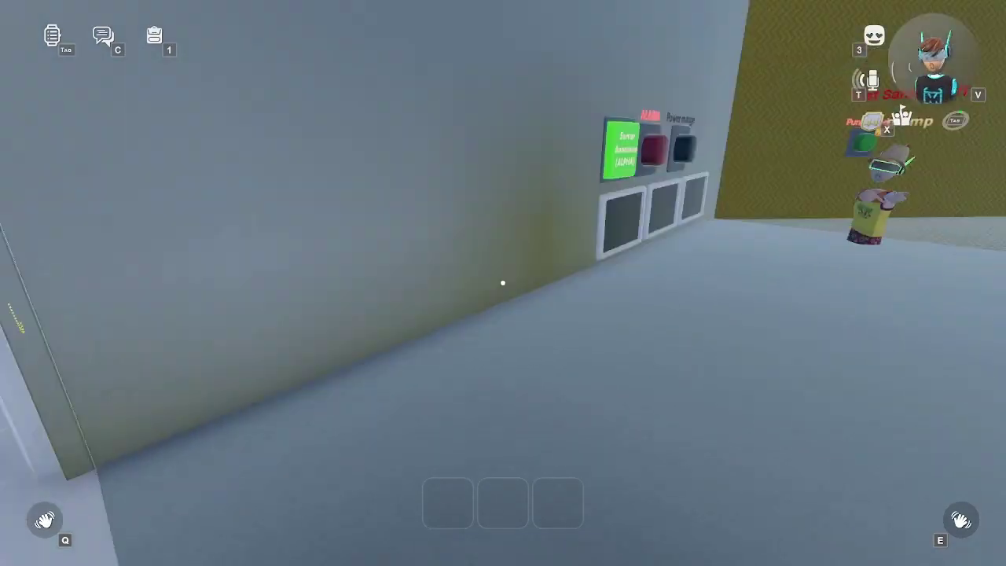
pyautogui.press('a')
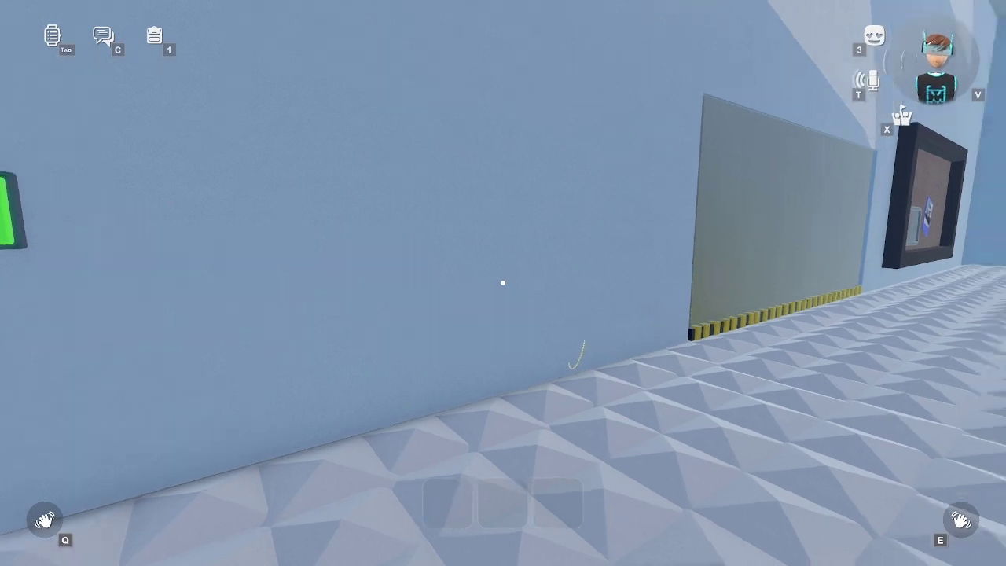
pyautogui.press('w')
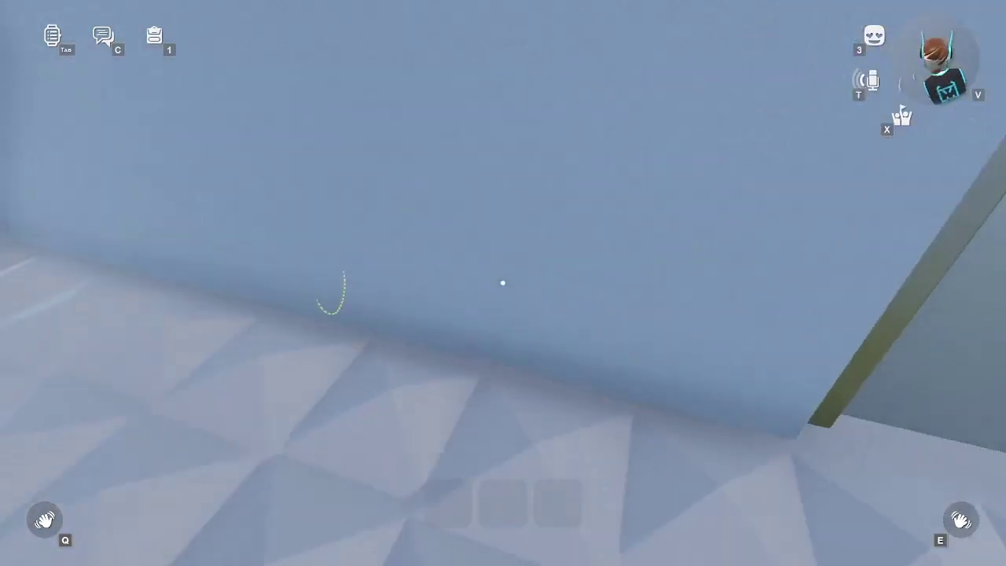
pyautogui.press('s')
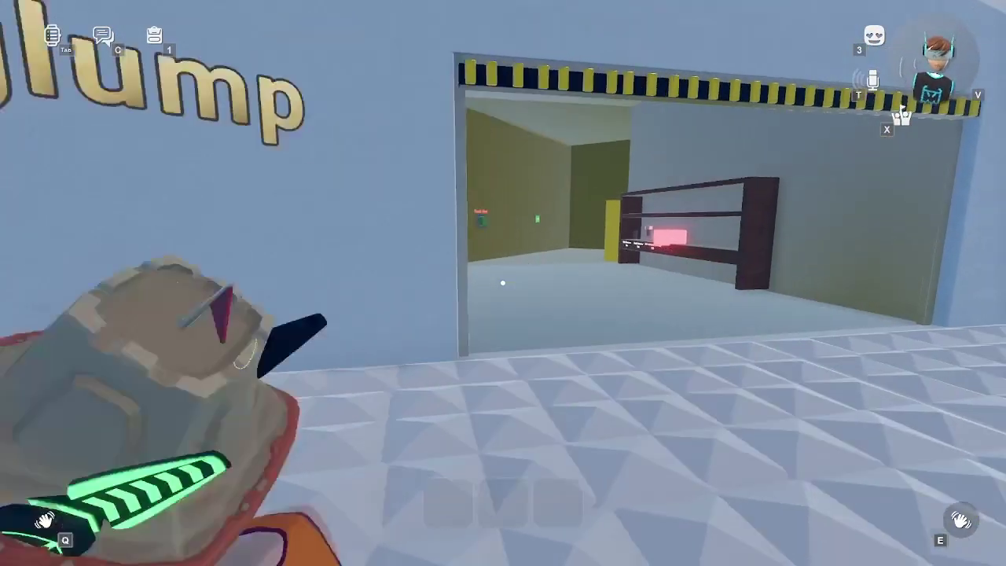
# - Return to the Push Me! button and test the announcement with the text hello
pyautogui.press('w')
pyautogui.press('w')
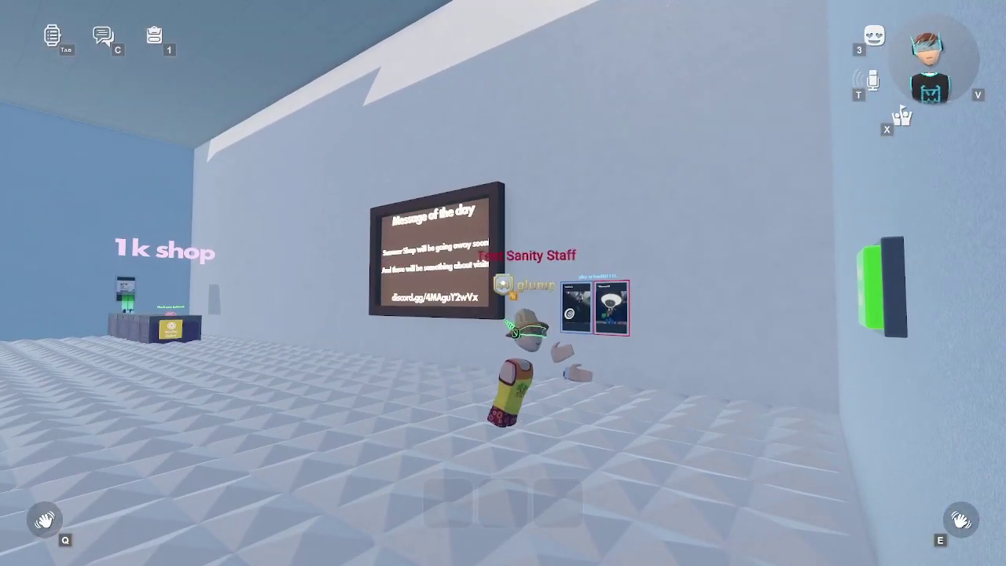
pyautogui.press('w')
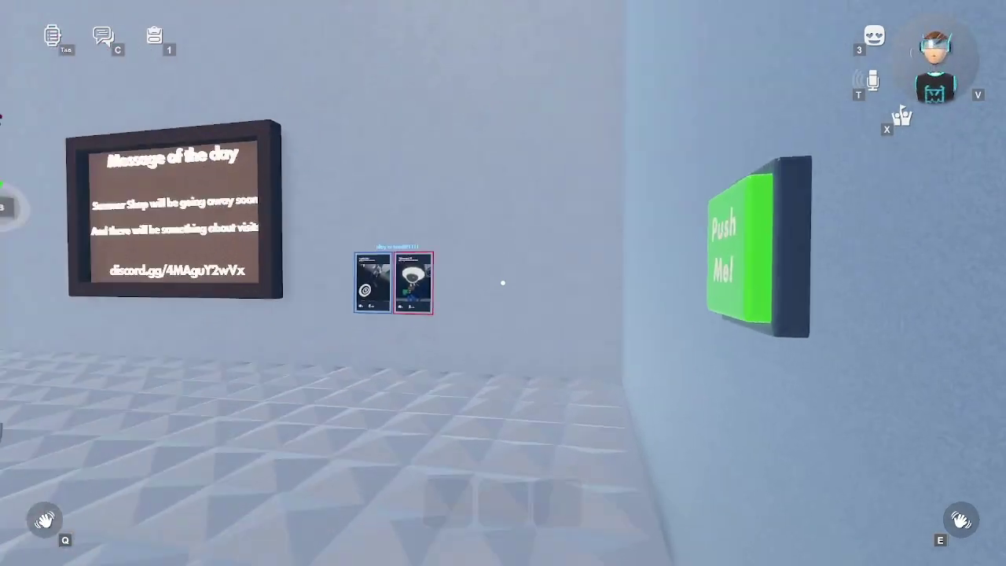
pyautogui.press('w')
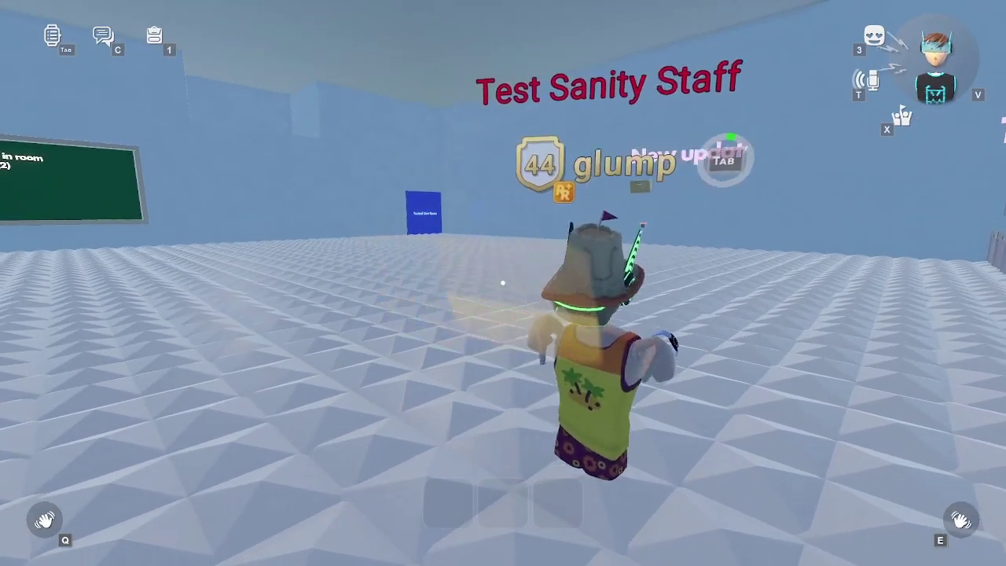
pyautogui.press('w')
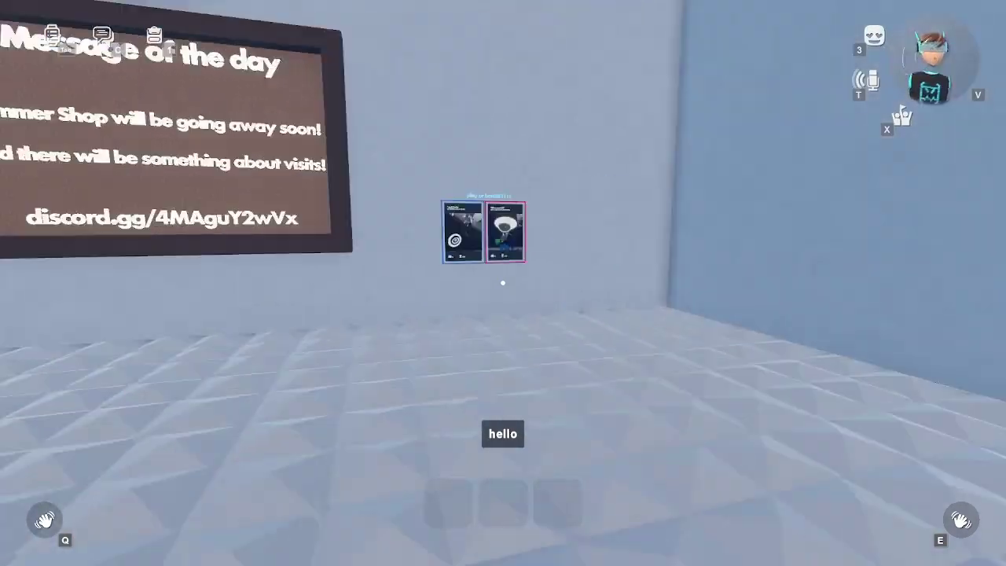
# - Take out the Maker Pen again and examine the announcement circuit around the Push Me! button
pyautogui.press('q')
pyautogui.click(442, 363)
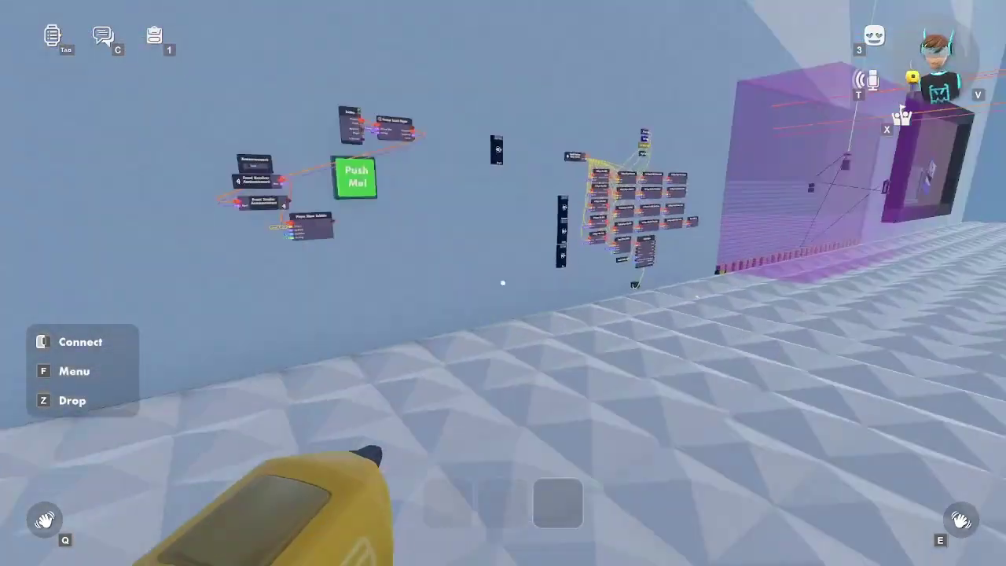
pyautogui.press('s')
pyautogui.press('w')
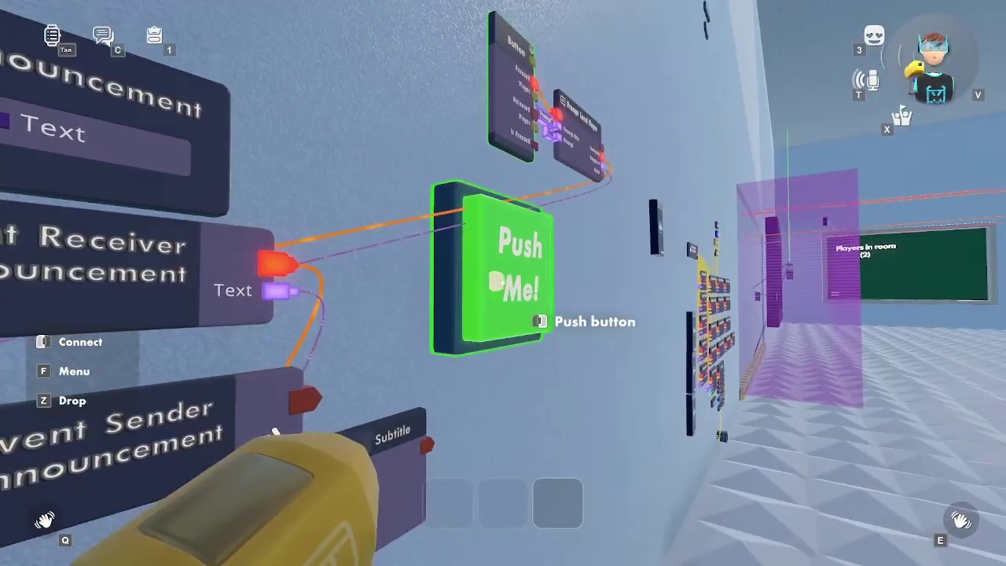
pyautogui.press('w')
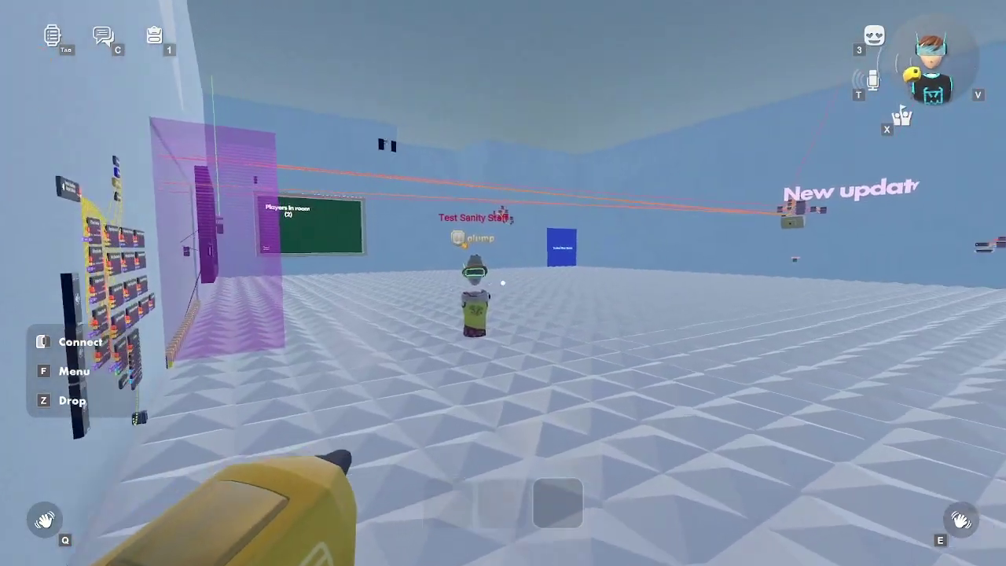